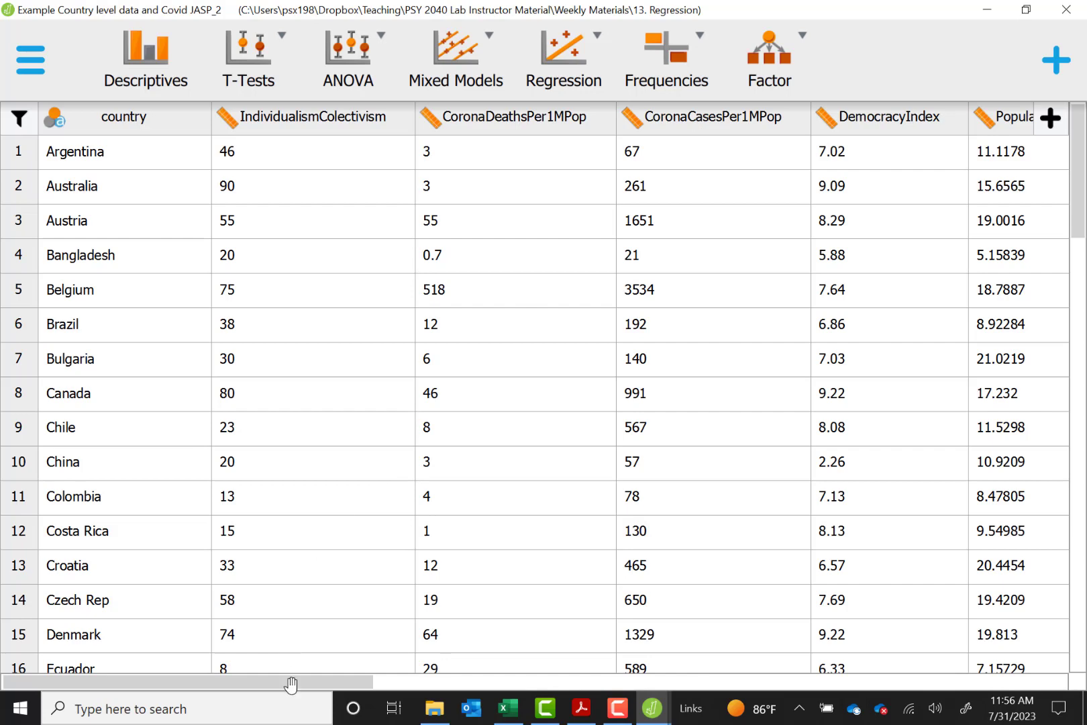
# Create a Descriptive Statistics analysis of GINIindex, BudgetForHealthcare and LifeExpectanc.
pyautogui.moveTo(291, 684); pyautogui.dragTo(682, 715)
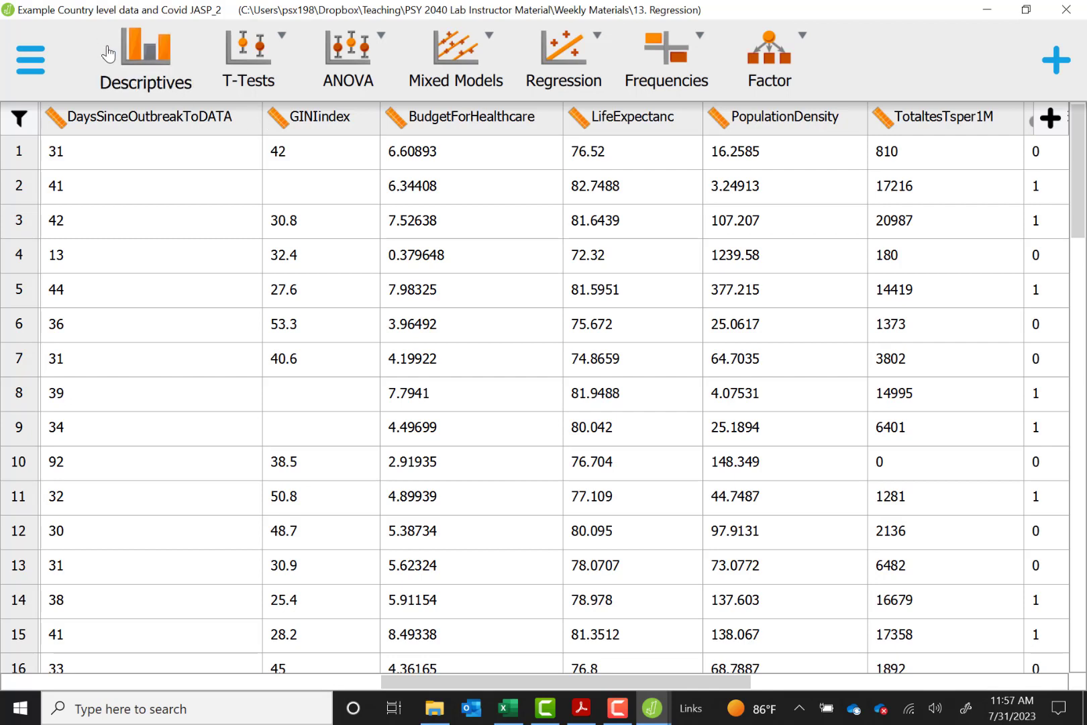
pyautogui.click(141, 59)
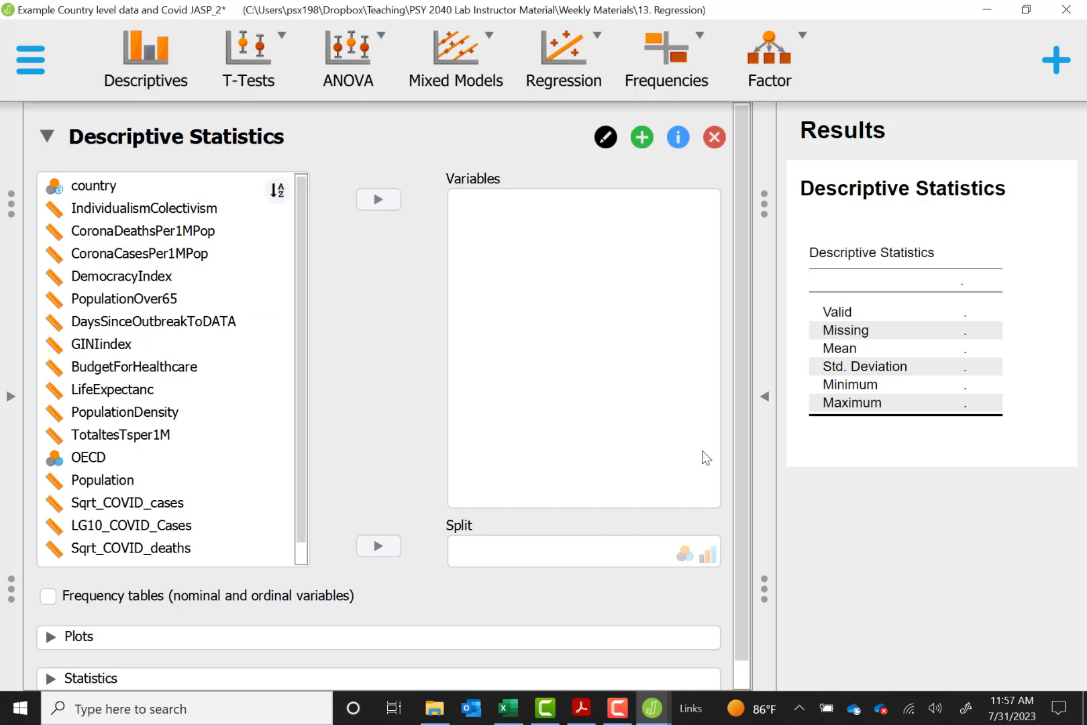
pyautogui.click(194, 352)
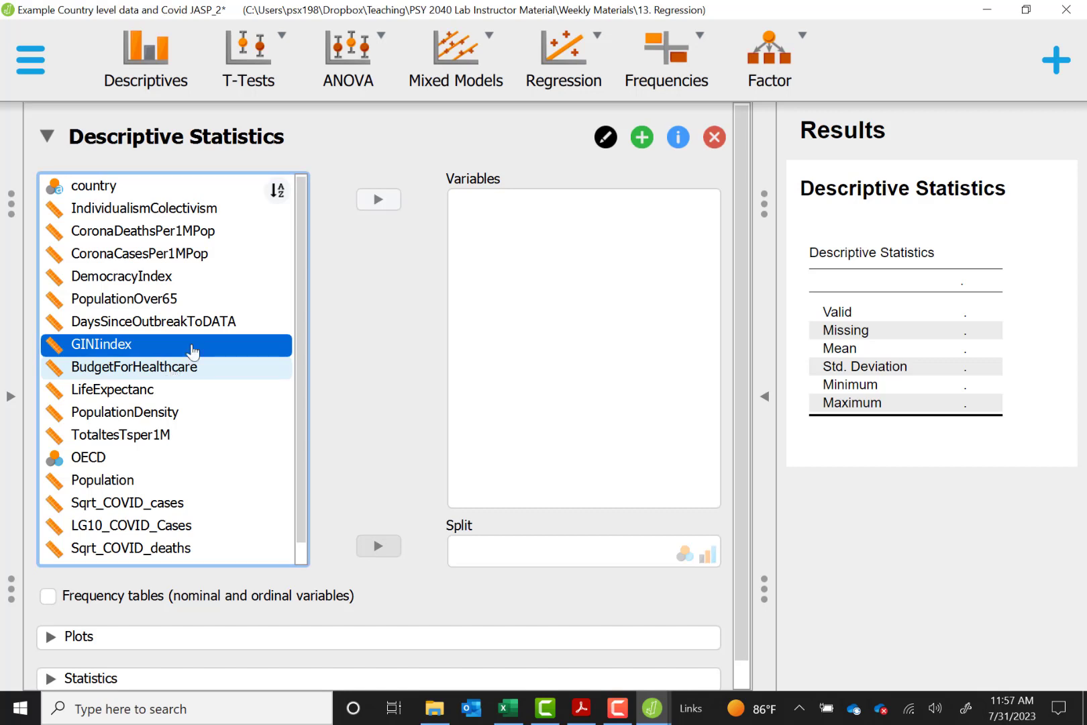
pyautogui.click(387, 201)
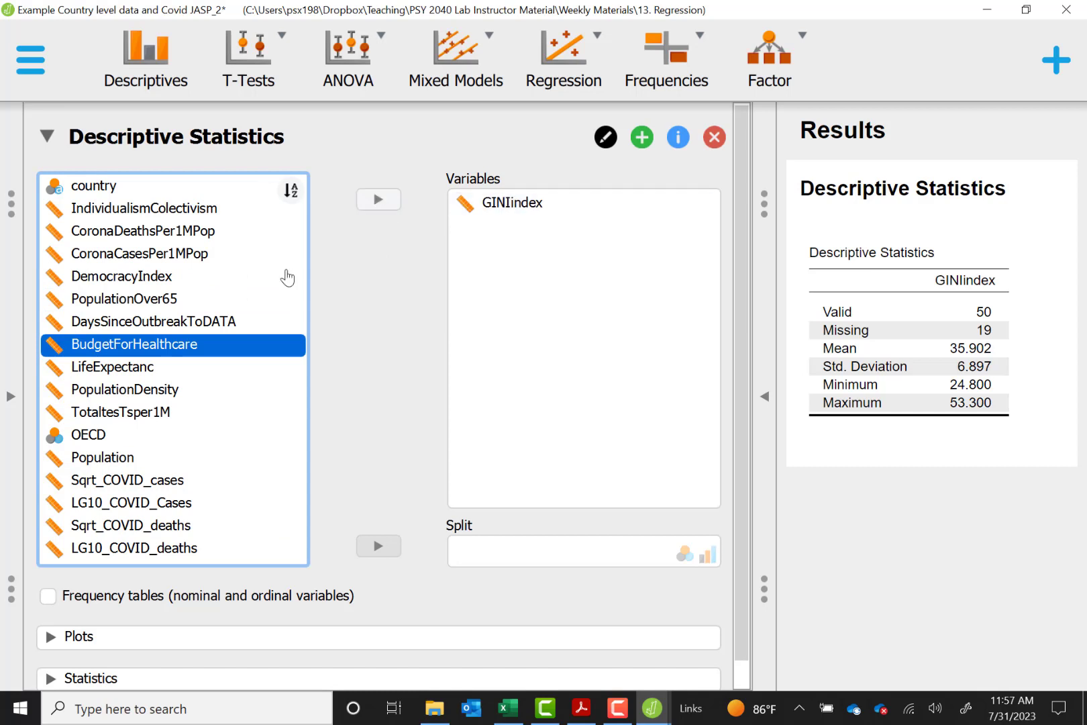
pyautogui.click(382, 201)
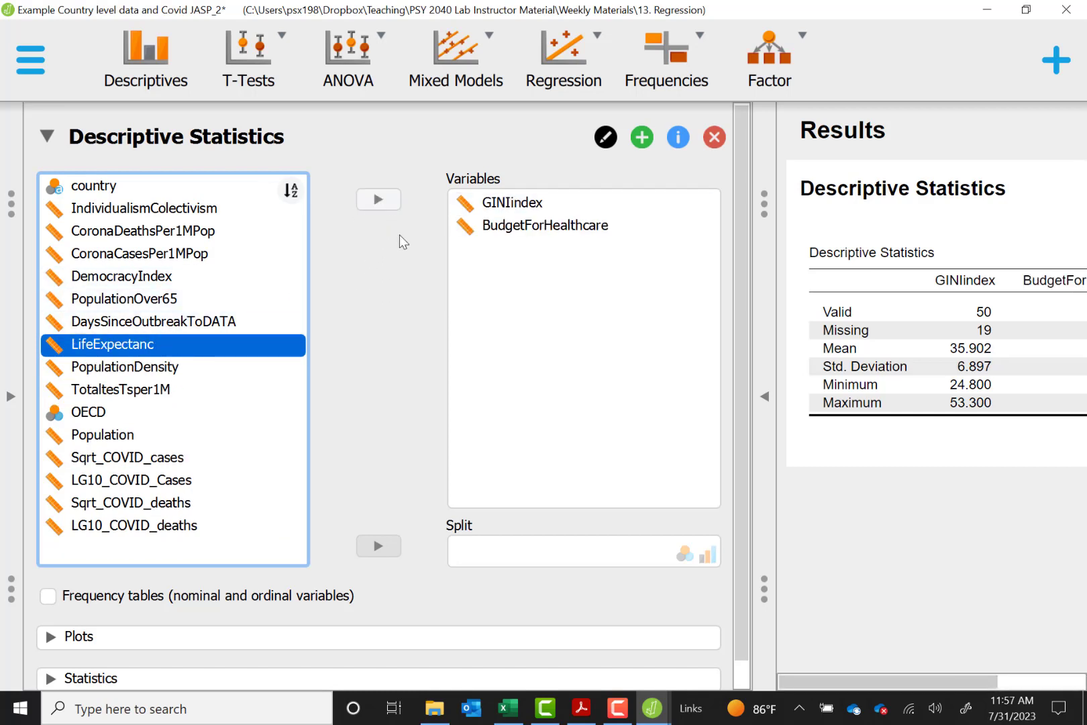
pyautogui.click(383, 205)
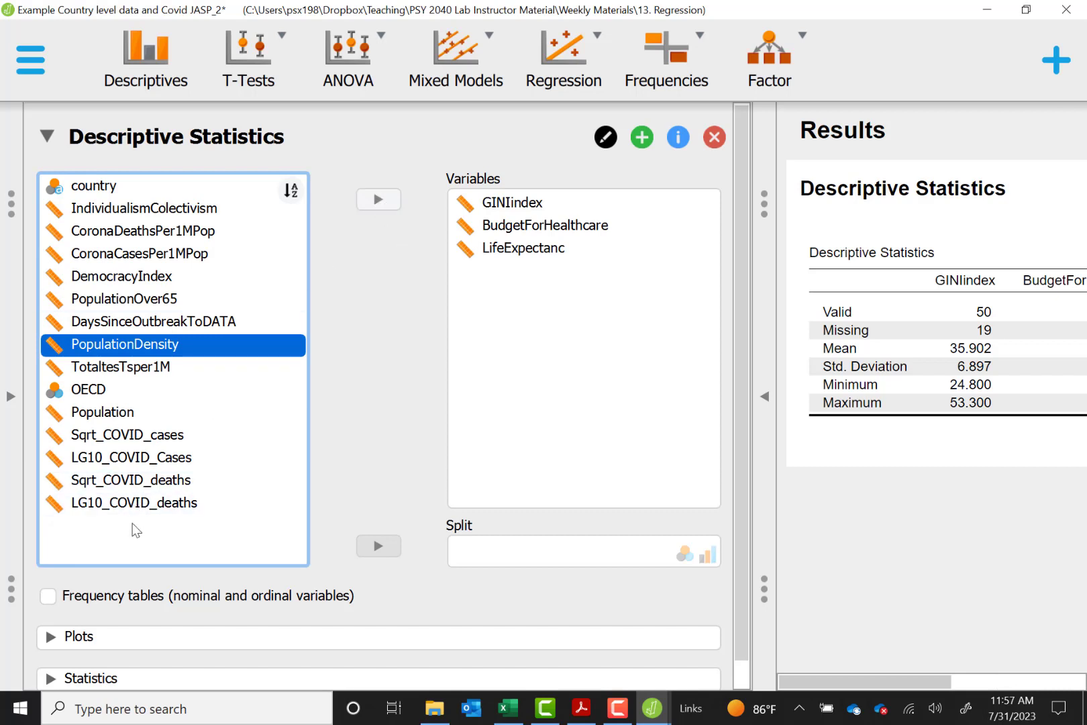
# Add boxplots to the descriptive analysis and include skewness and kurtosis among its statistics.
pyautogui.click(109, 640)
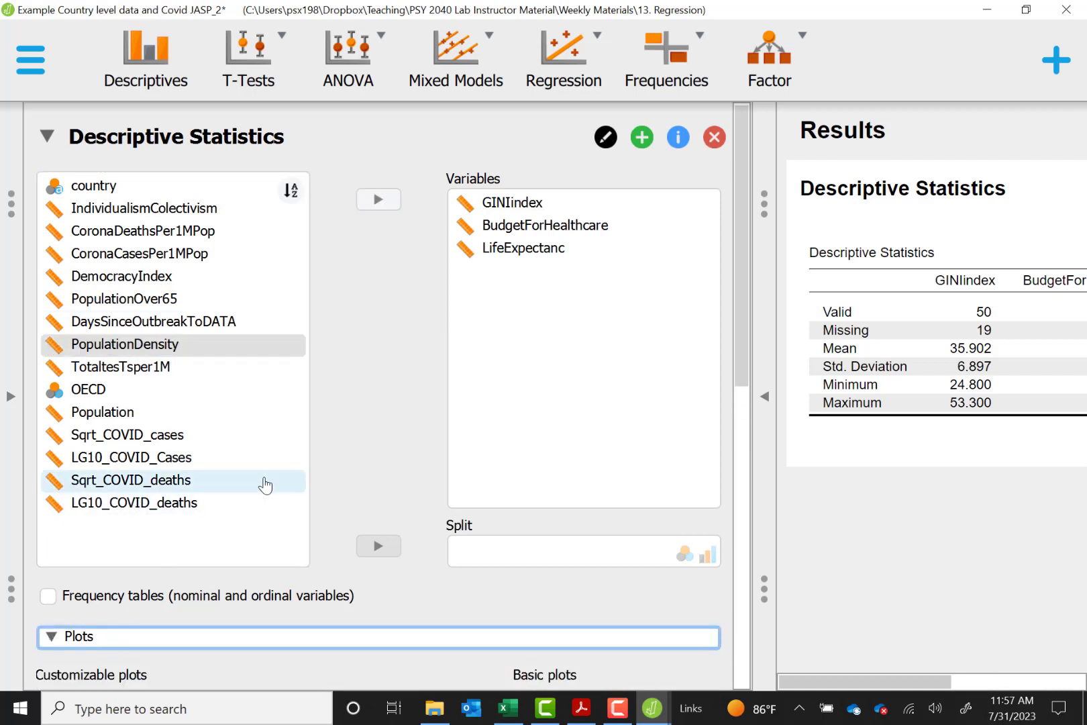
pyautogui.scroll(-8, 267, 483)
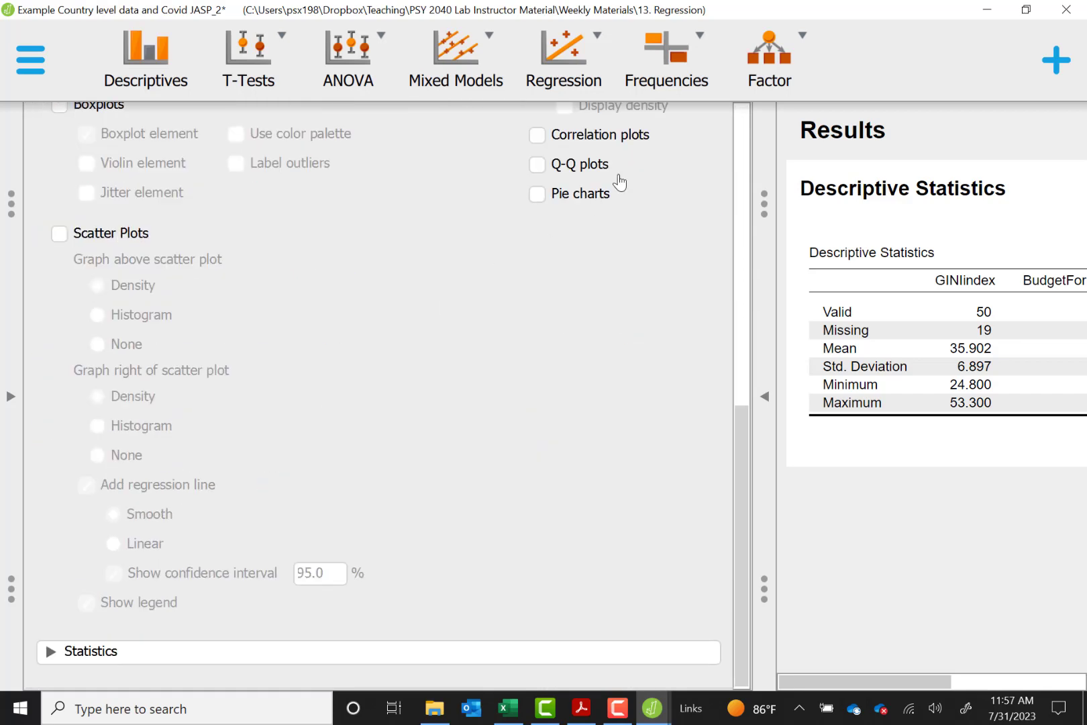
pyautogui.click(59, 106)
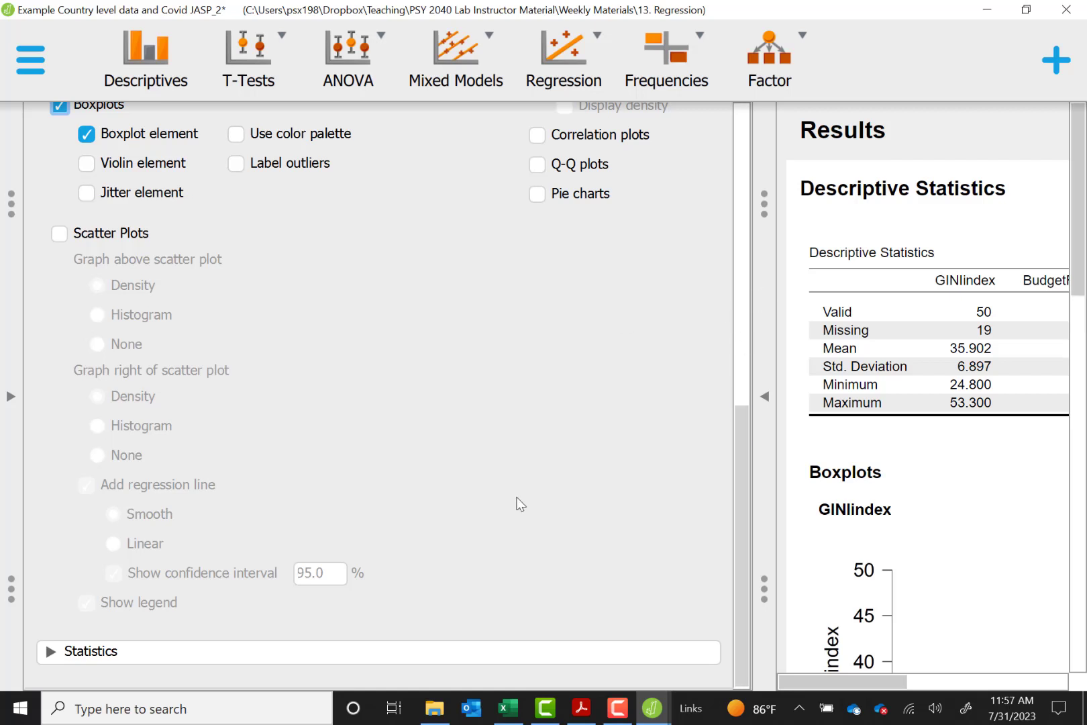
pyautogui.click(102, 651)
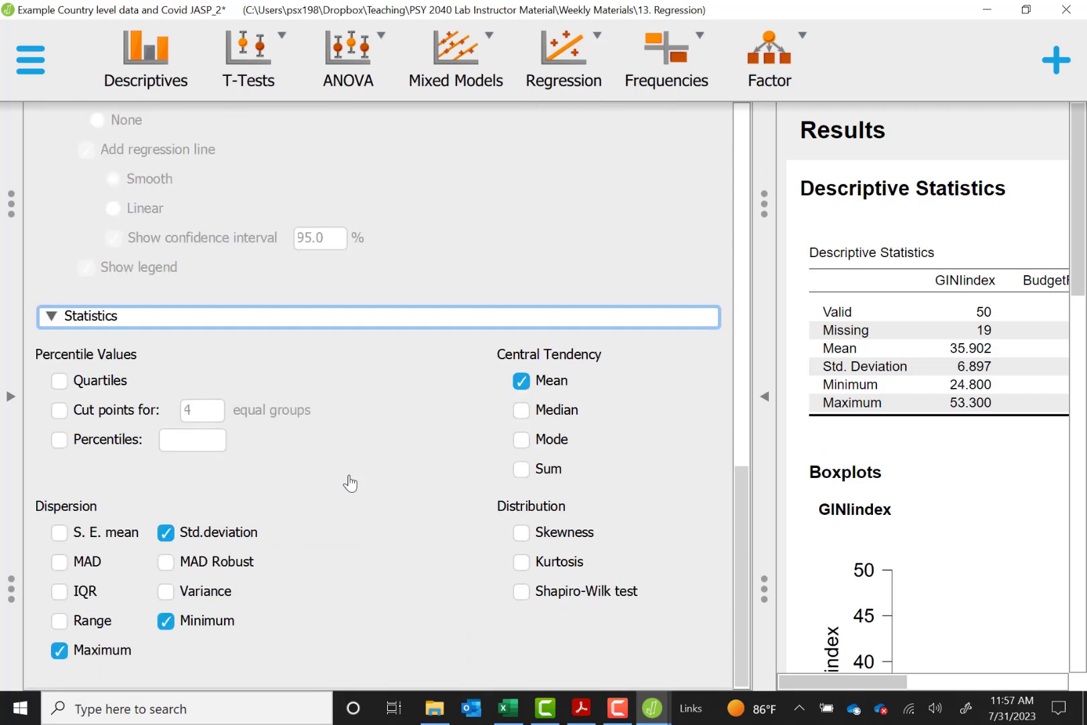
pyautogui.click(540, 533)
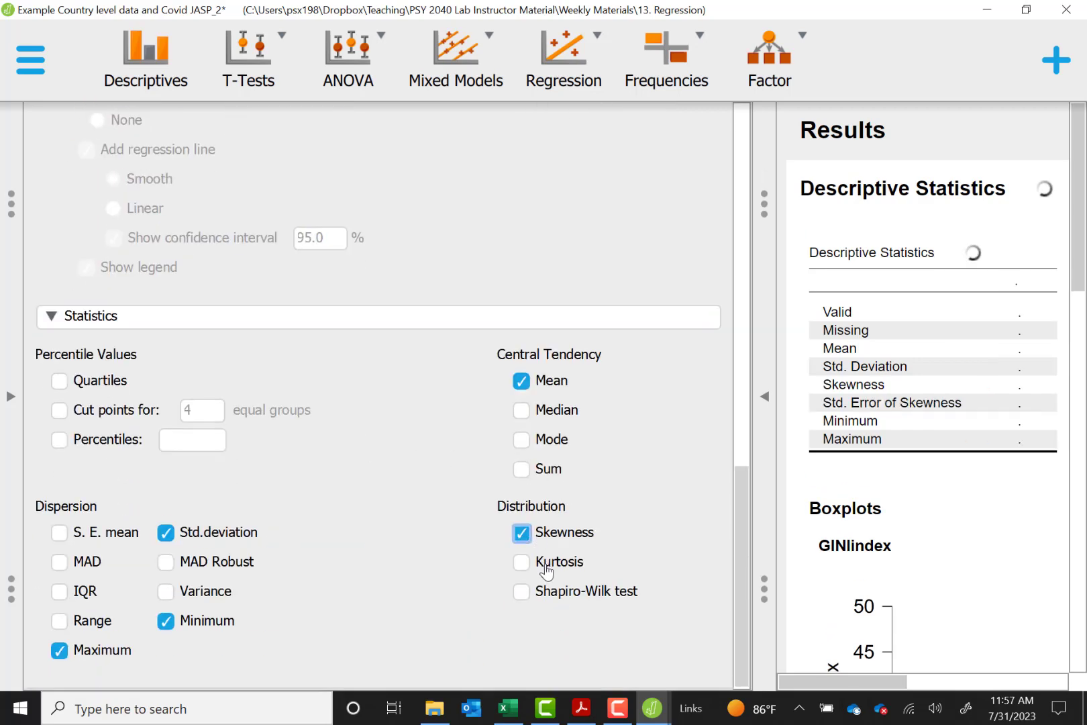
pyautogui.click(547, 570)
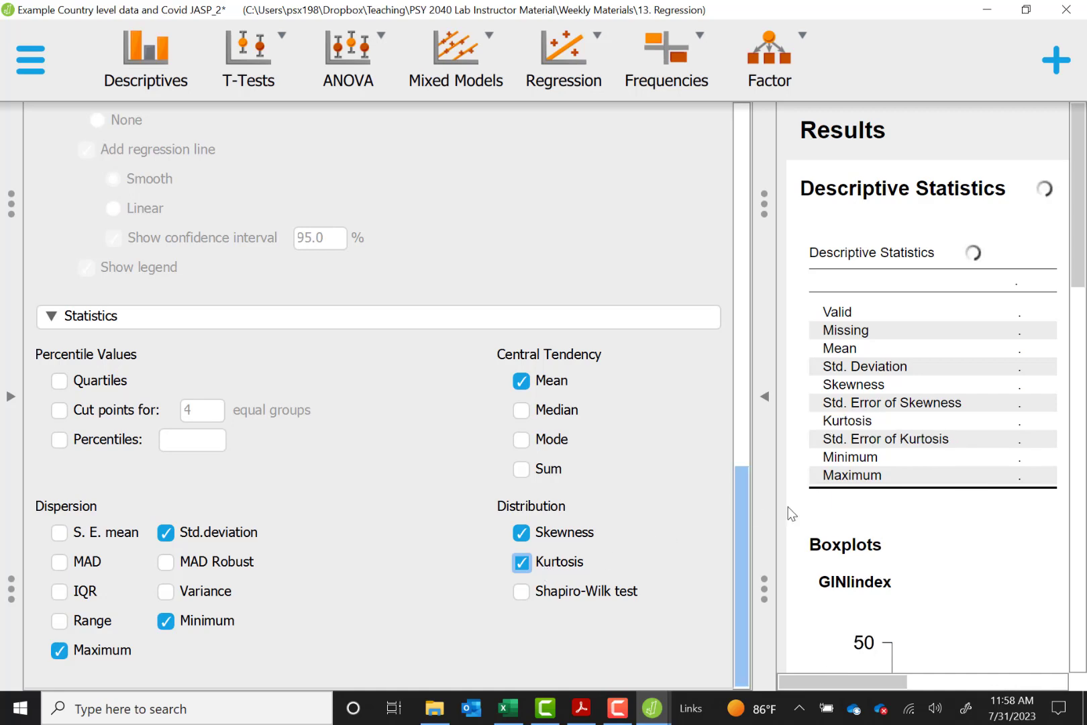
# Examine the descriptive statistics table and the boxplots of GINIindex, BudgetForHealthcare and LifeExpectanc in the full-width results.
pyautogui.click(767, 398)
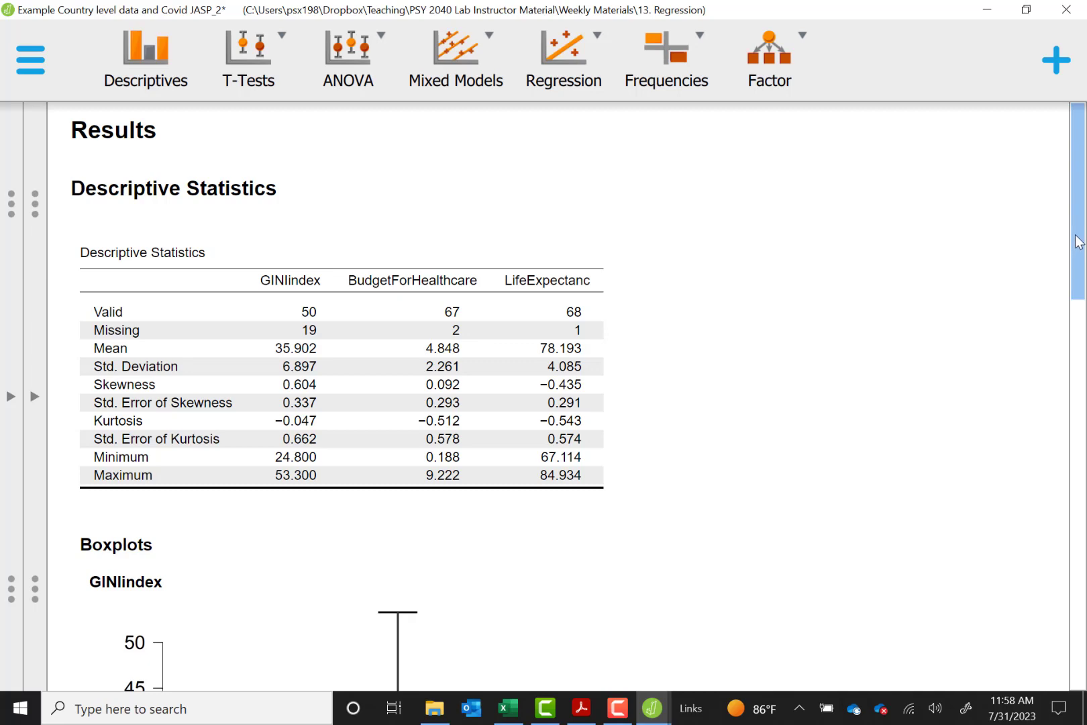
pyautogui.moveTo(1076, 194); pyautogui.dragTo(1077, 317)
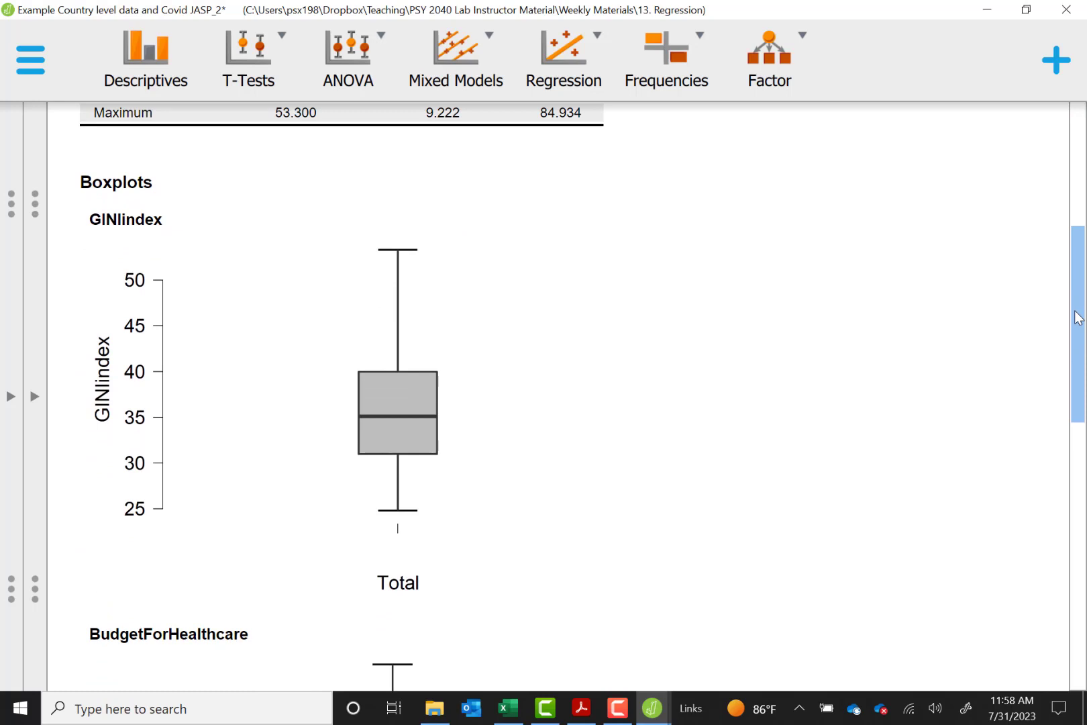
pyautogui.moveTo(1078, 318); pyautogui.dragTo(1079, 598)
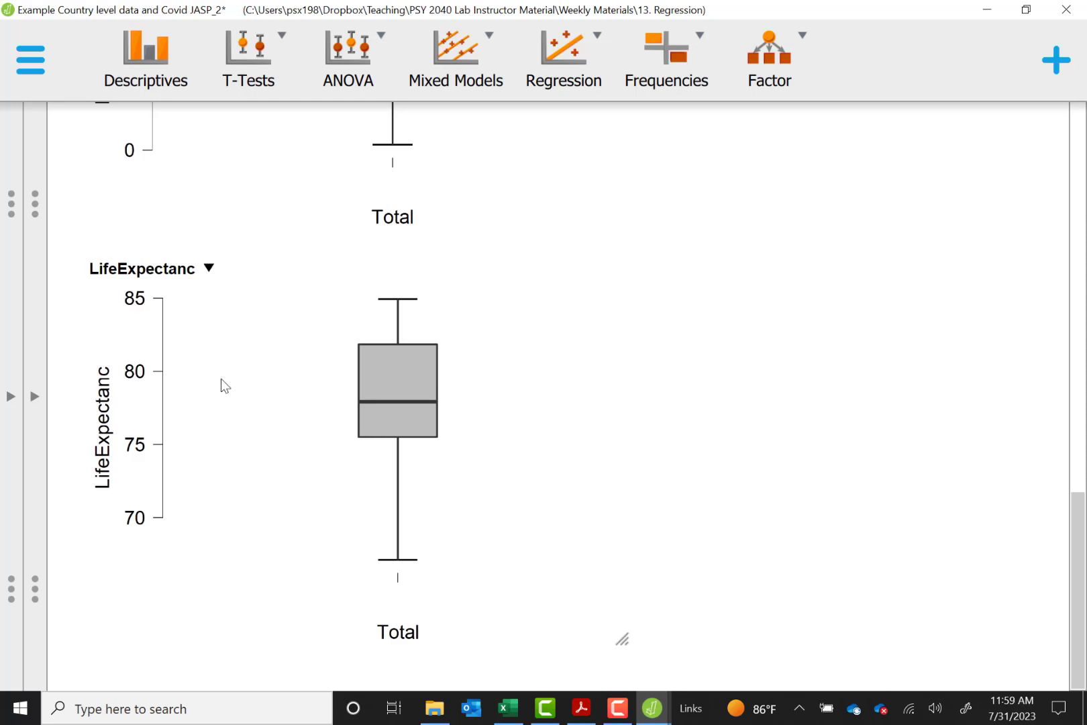
# Add scatter plots with a linear regression line and no graph above or to the right of each plot.
pyautogui.click(33, 398)
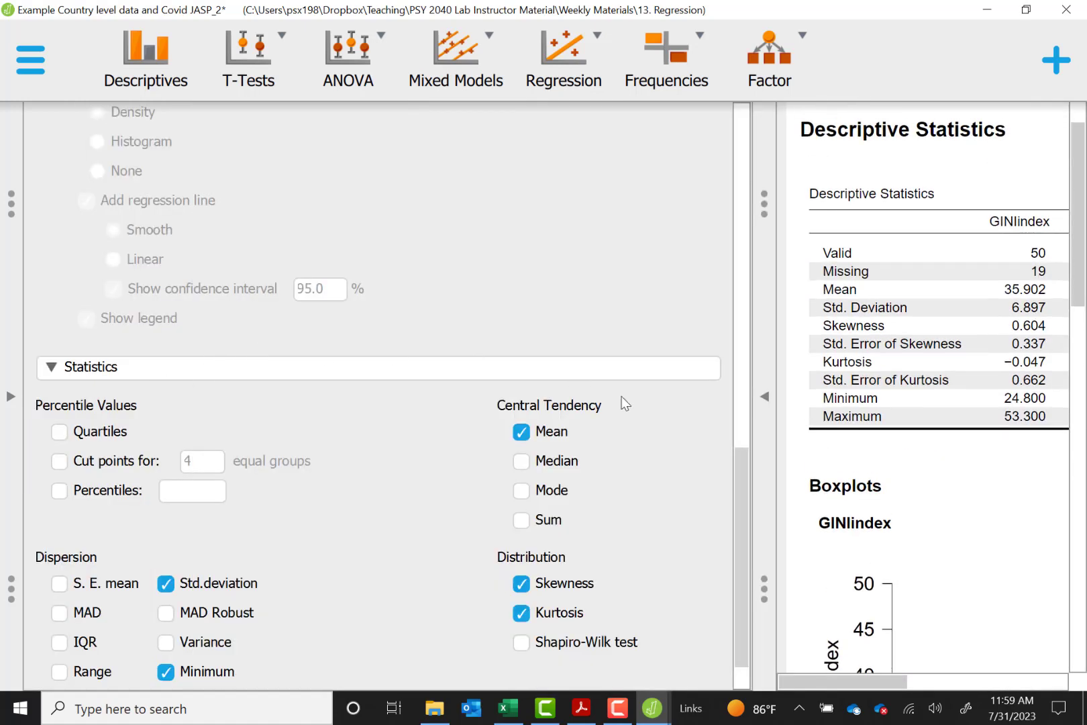
pyautogui.moveTo(743, 499); pyautogui.dragTo(743, 355)
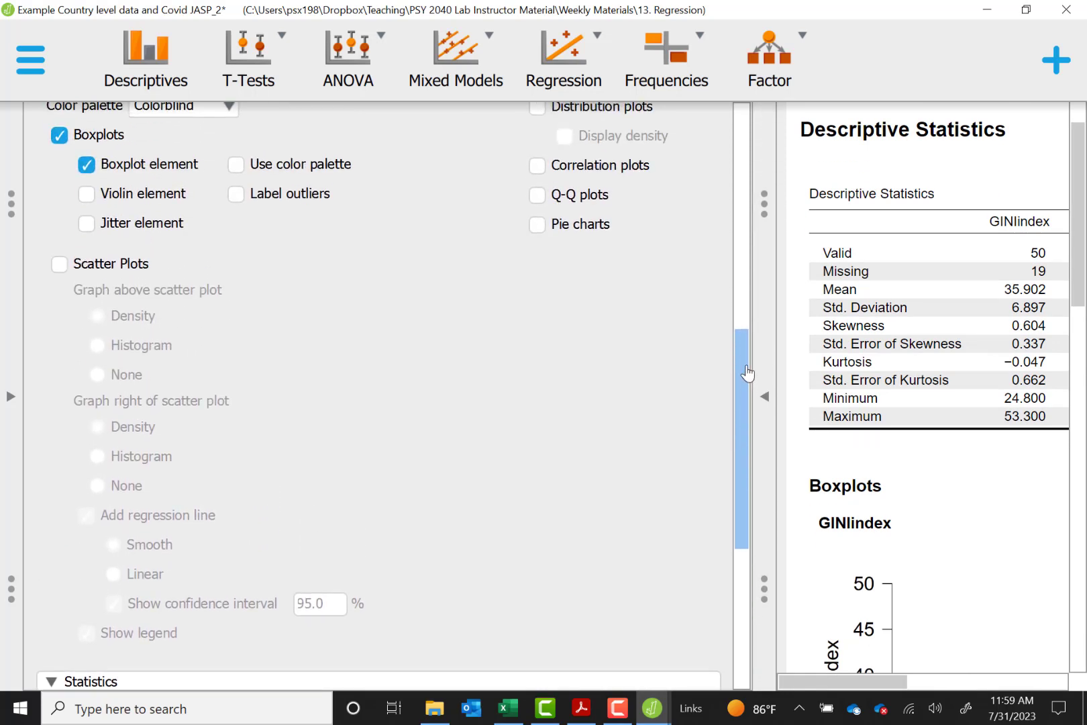
pyautogui.click(60, 265)
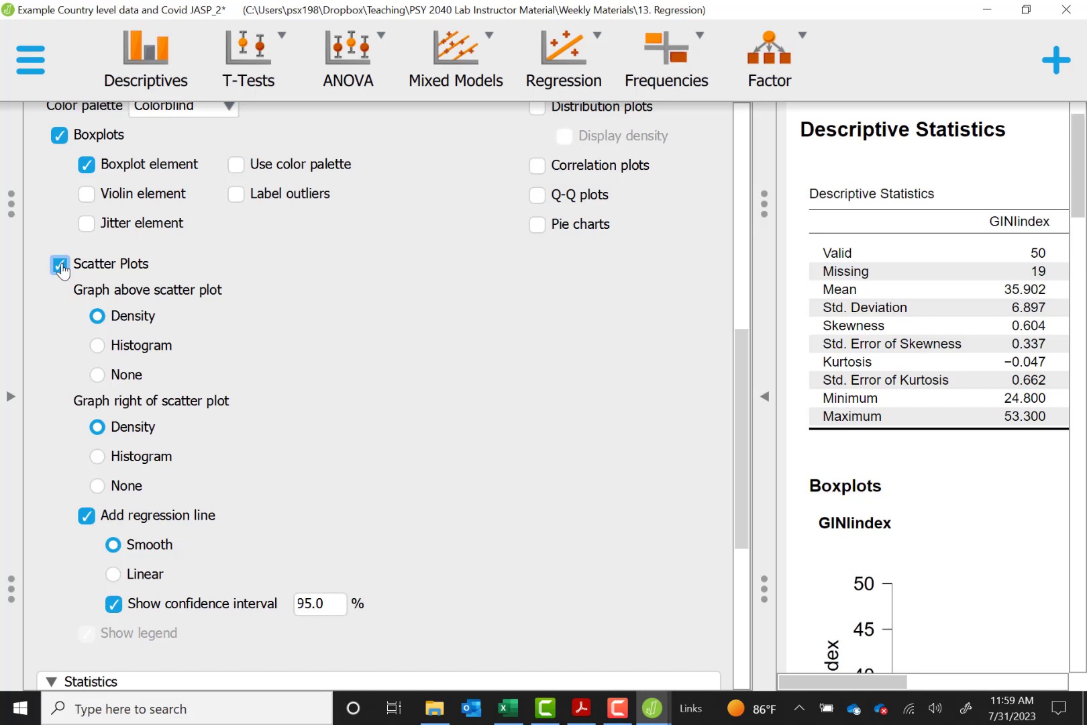
pyautogui.click(98, 374)
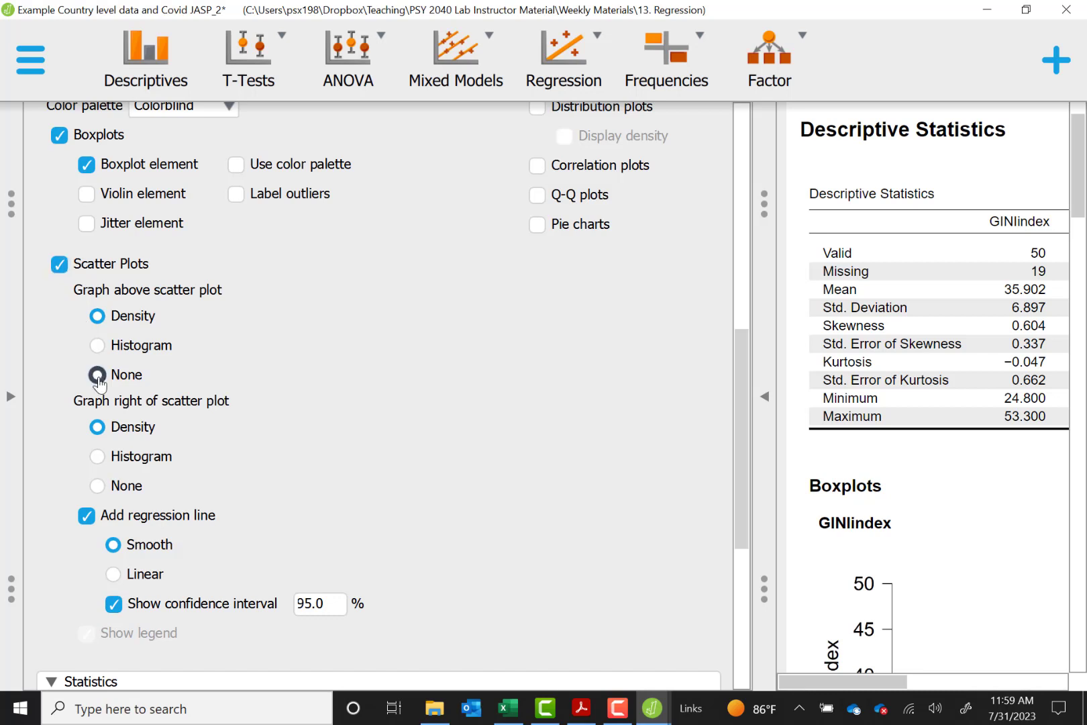
pyautogui.click(97, 486)
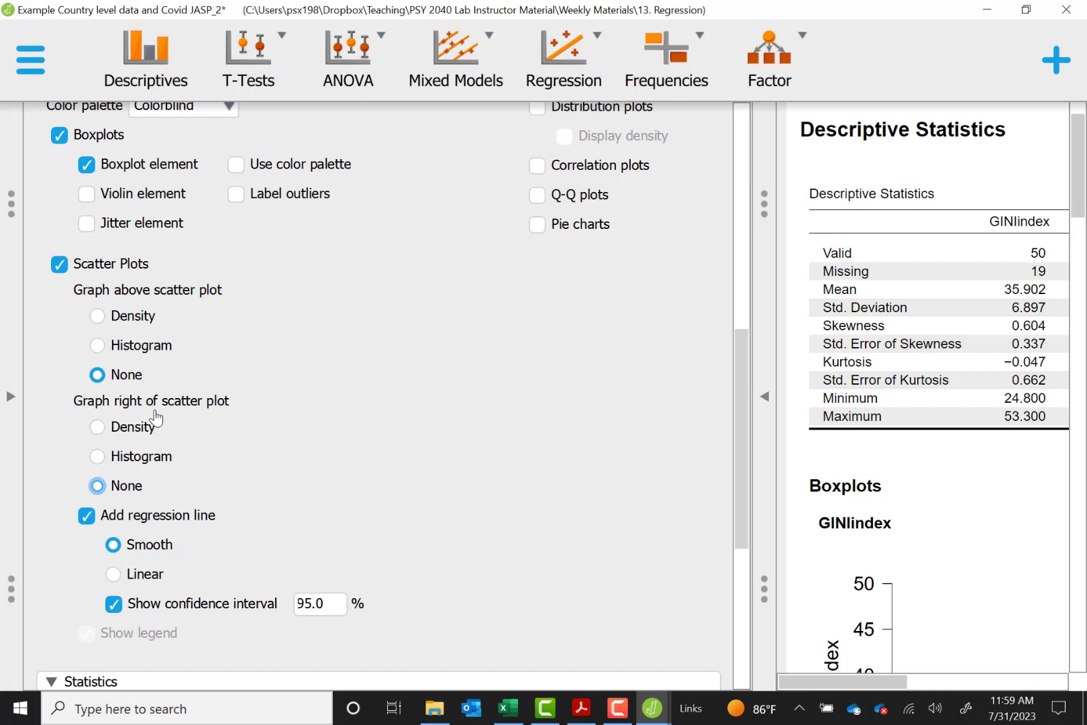
pyautogui.click(139, 580)
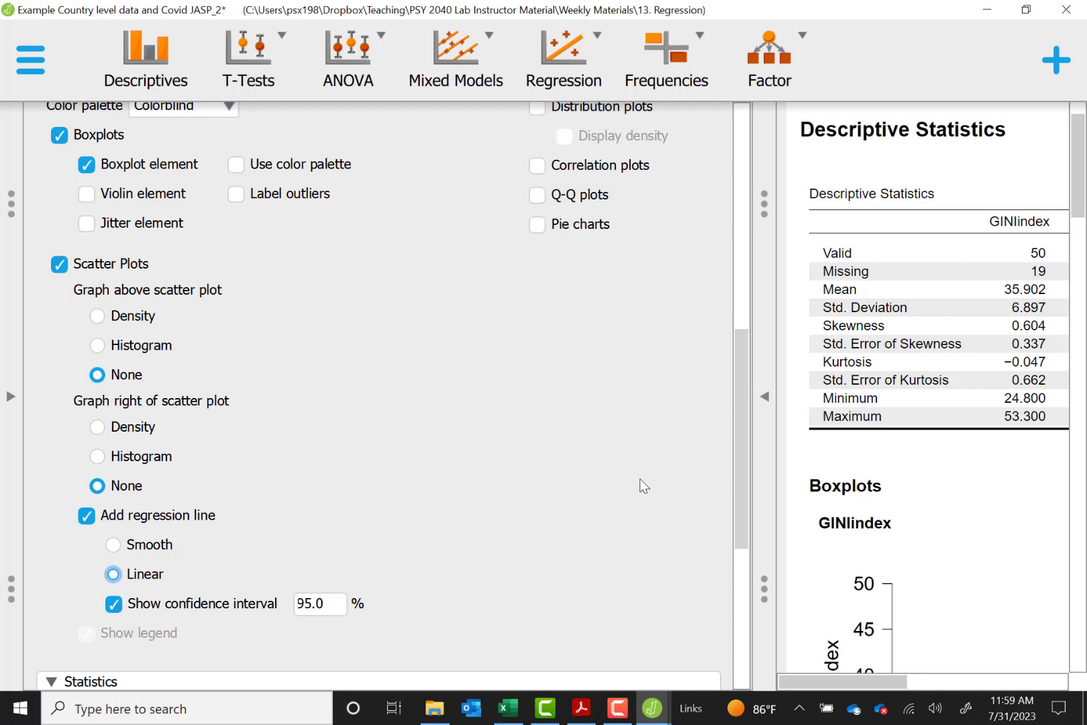
# Examine the scatter plots relating GINIindex, BudgetForHealthcare and LifeExpectanc, checking each pair's direction, linearity and outliers.
pyautogui.click(771, 416)
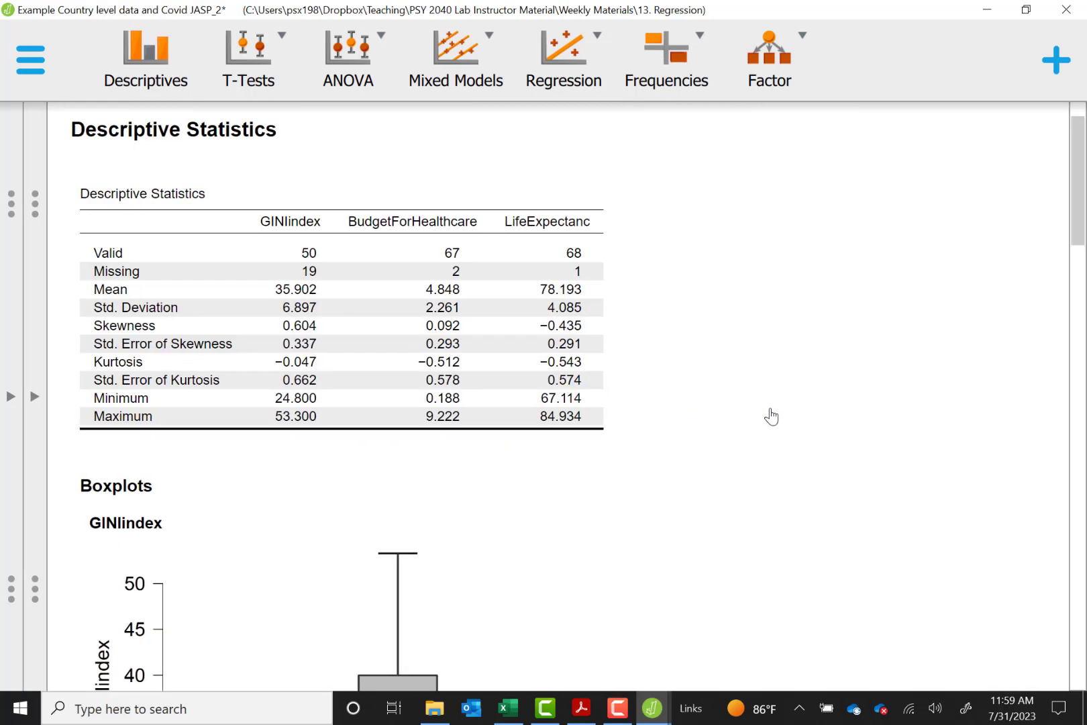
pyautogui.moveTo(1062, 252); pyautogui.dragTo(1072, 597)
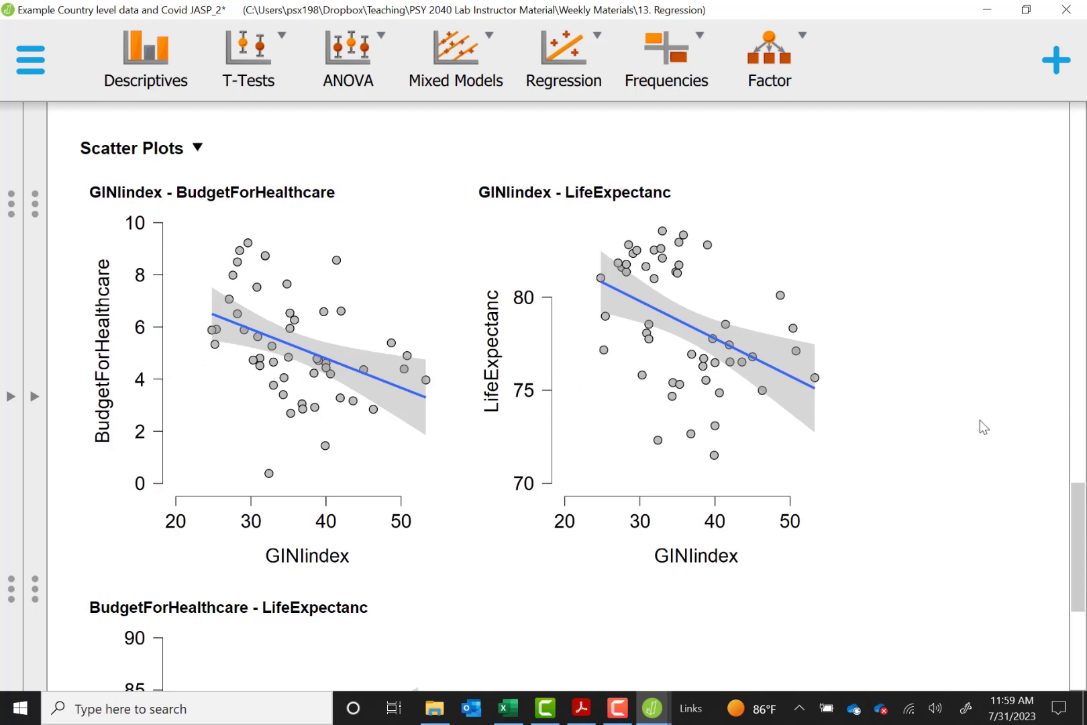
pyautogui.moveTo(1083, 551); pyautogui.dragTo(1084, 611)
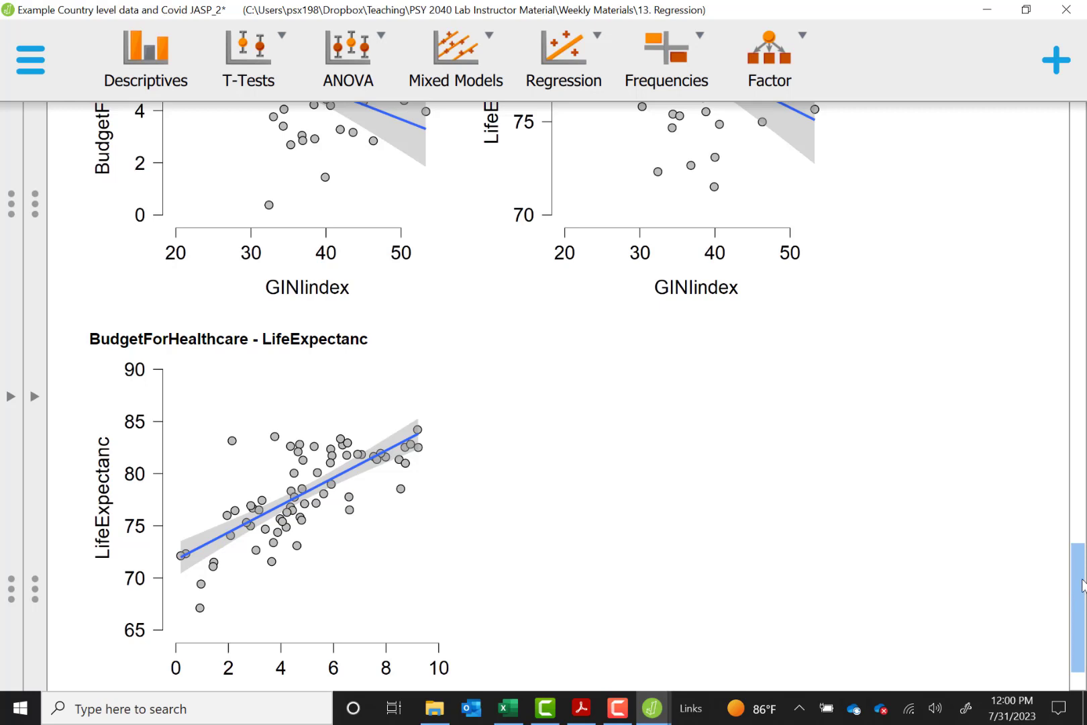
pyautogui.scroll(4, 1081, 589)
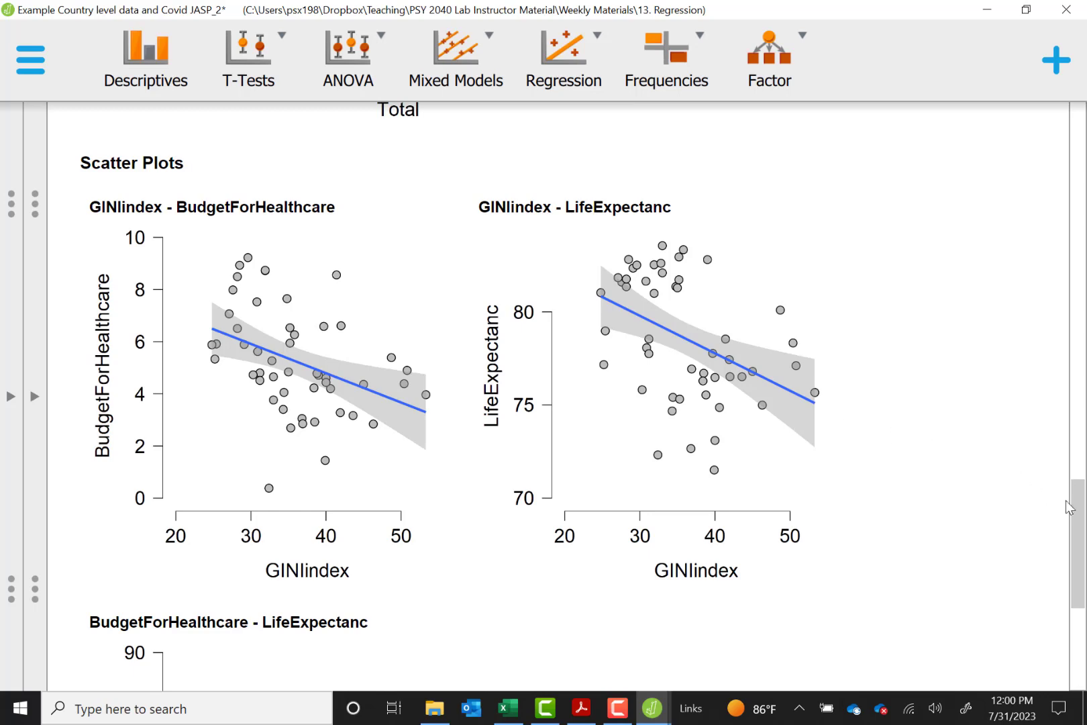
pyautogui.moveTo(1082, 523); pyautogui.dragTo(1081, 596)
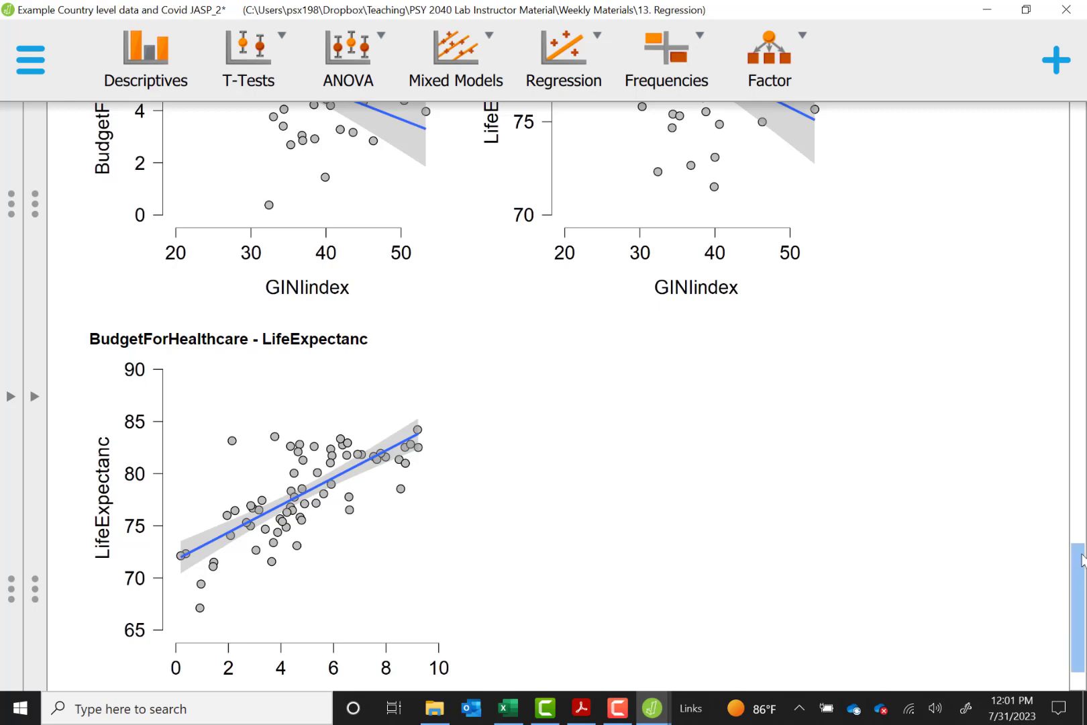
pyautogui.moveTo(1080, 578); pyautogui.dragTo(1080, 515)
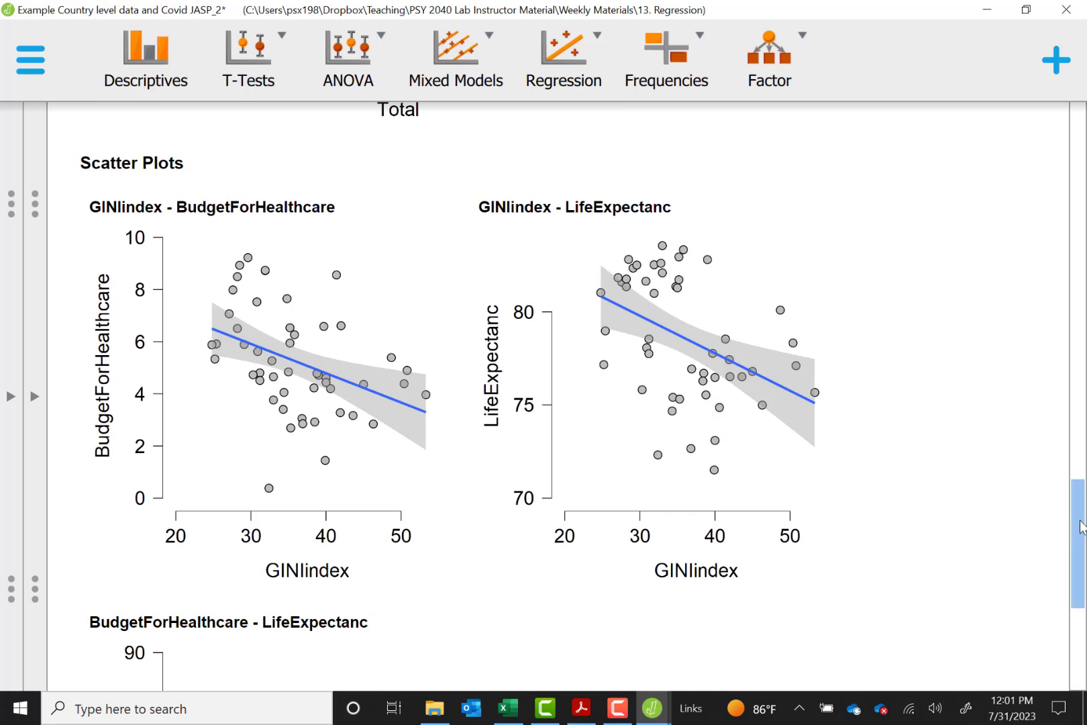
pyautogui.scroll(-3, 1078, 535)
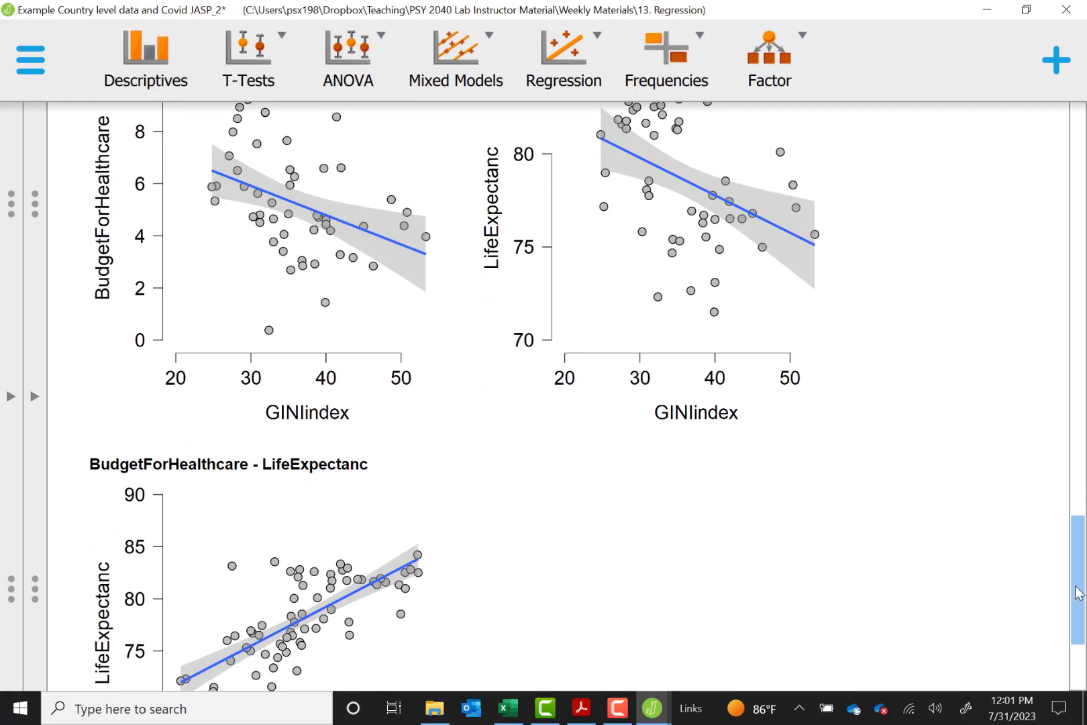
pyautogui.scroll(-1, 1077, 602)
pyautogui.scroll(-3, 1077, 602)
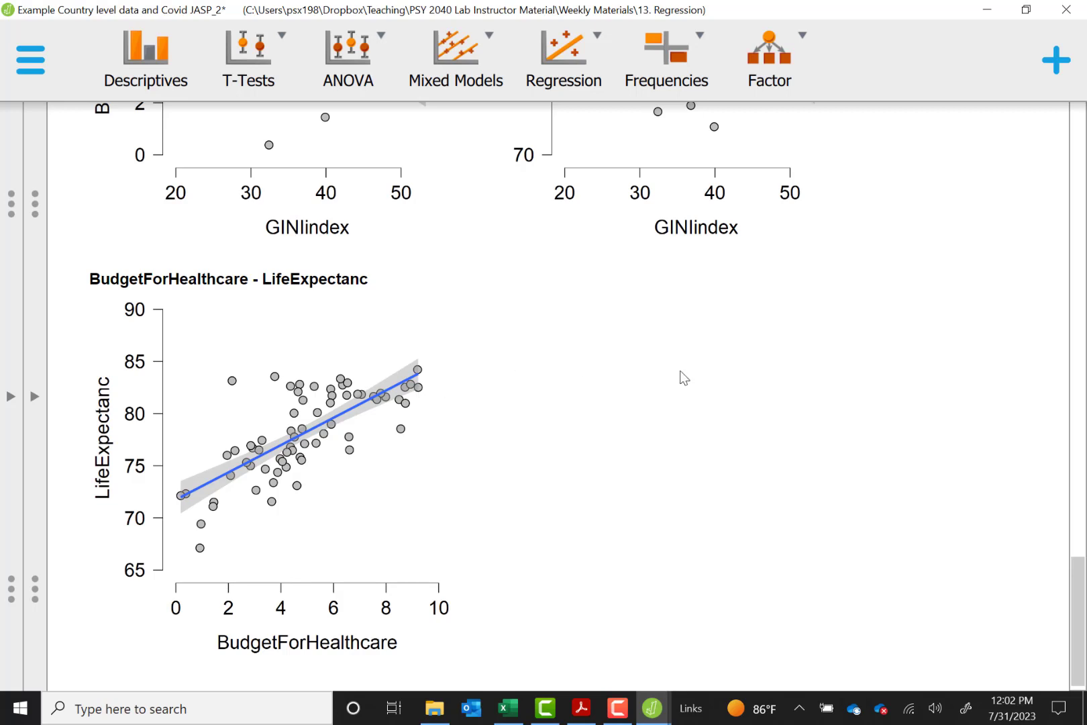
# Run a classical Pearson correlation between GINIindex and BudgetForHealthcare and view its table in the full-width results.
pyautogui.click(36, 395)
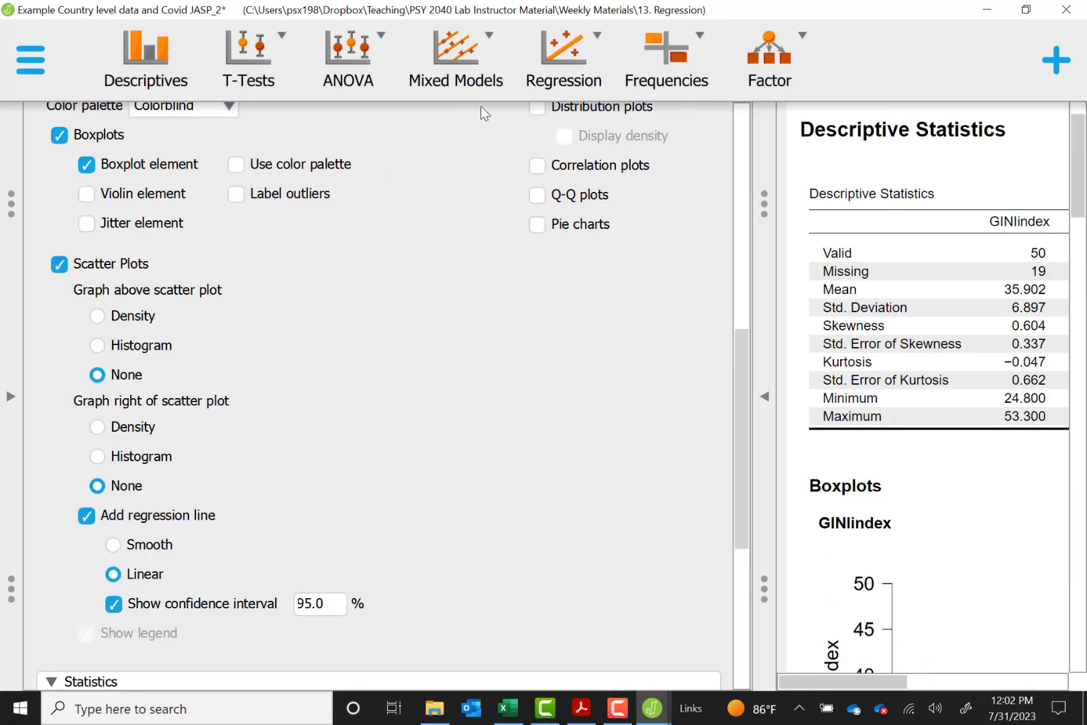
pyautogui.click(541, 67)
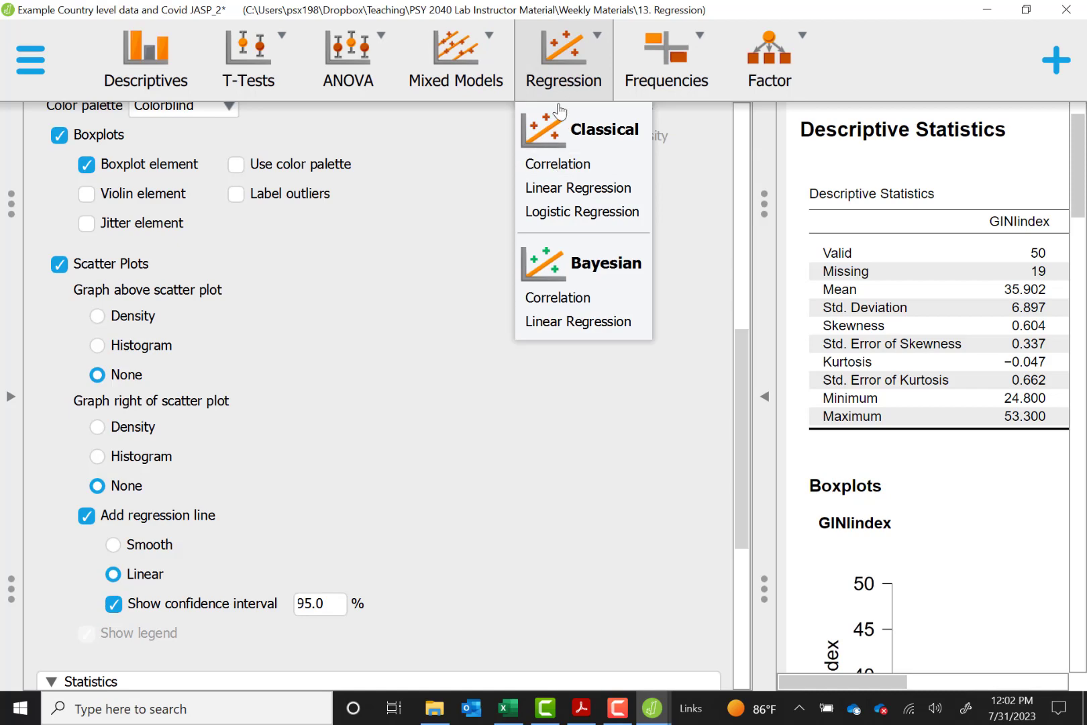
pyautogui.click(563, 167)
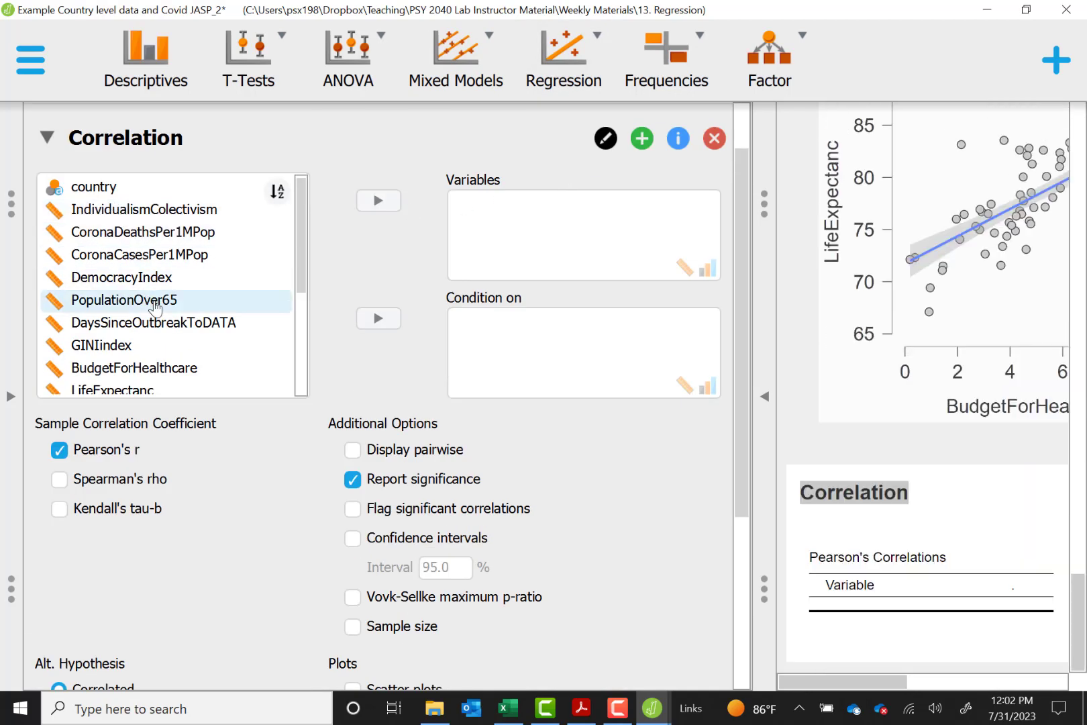
pyautogui.click(131, 352)
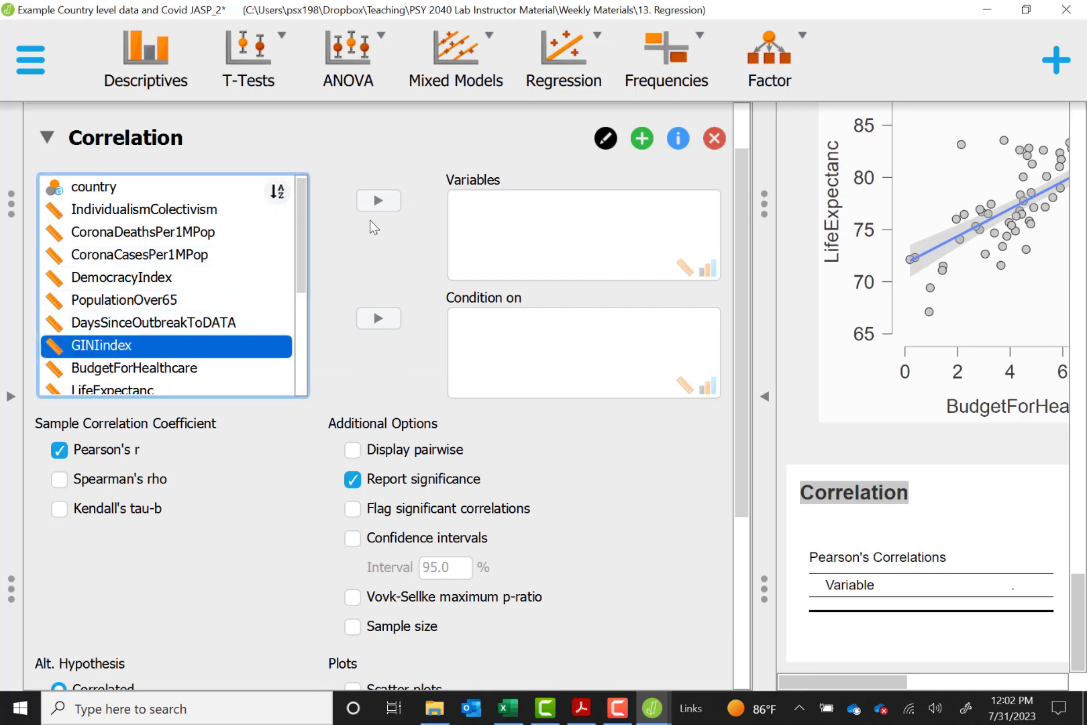
pyautogui.click(382, 202)
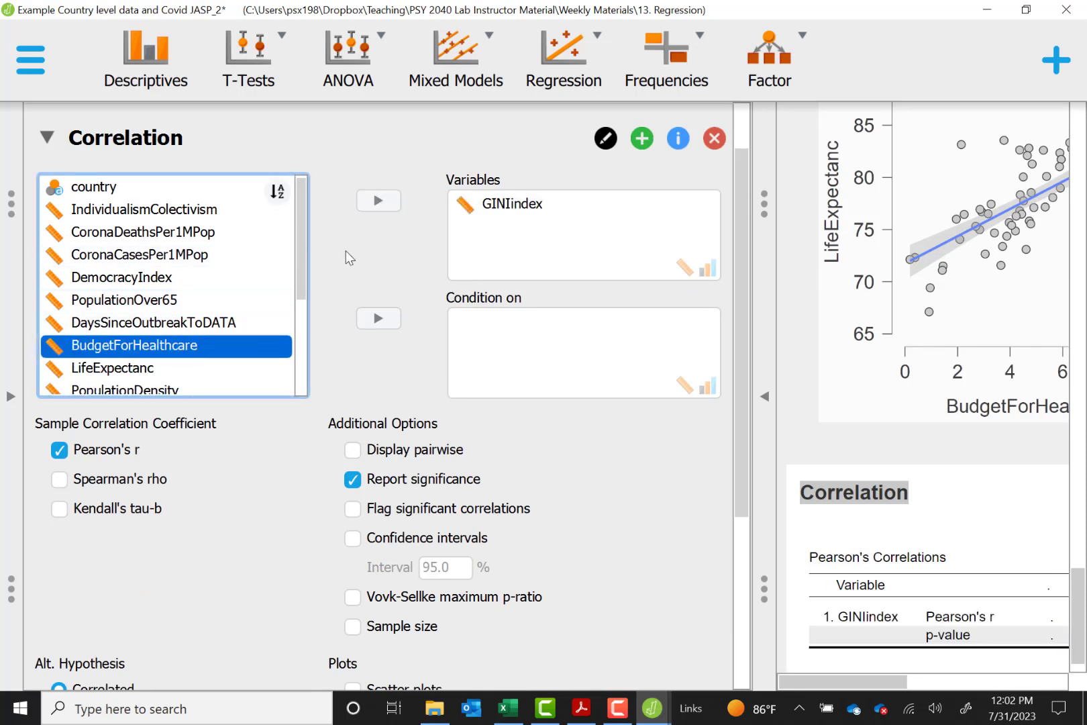
pyautogui.click(375, 205)
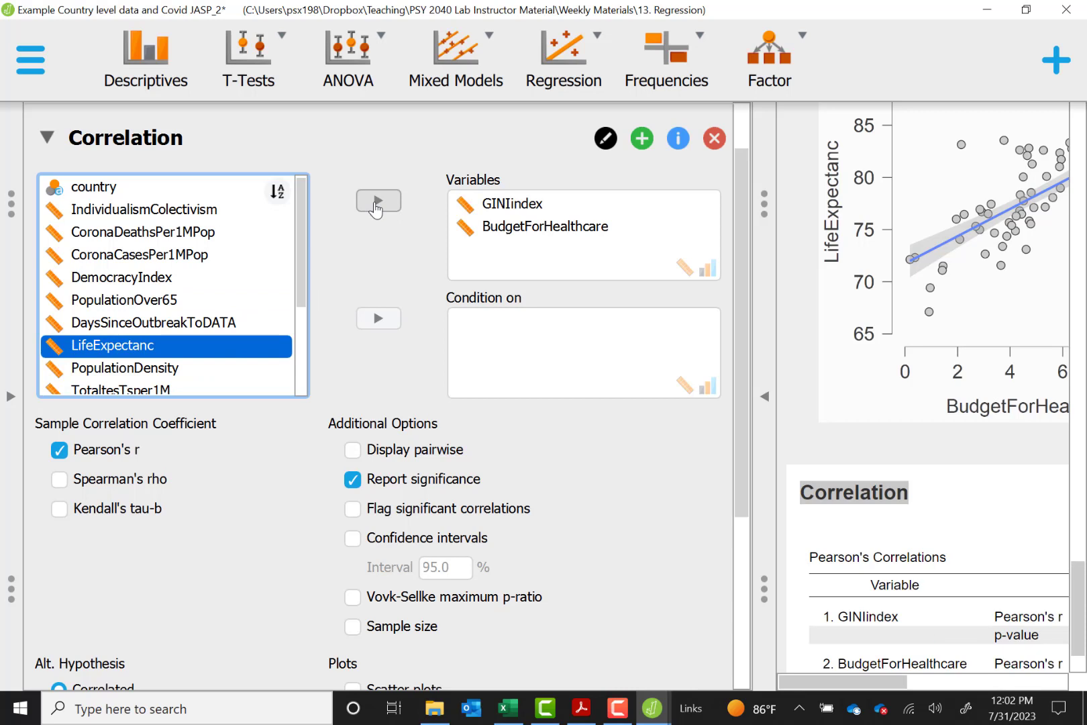
pyautogui.click(770, 338)
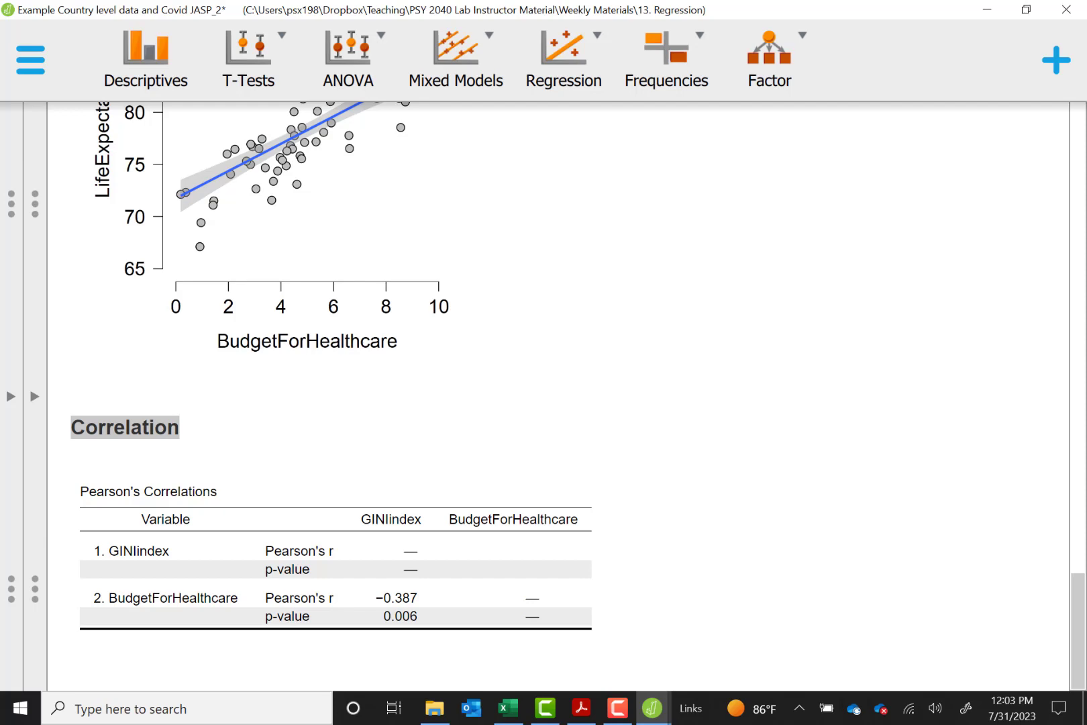
# Create a classical linear regression with LifeExpectanc as the dependent variable and GINIindex as the covariate.
pyautogui.click(34, 397)
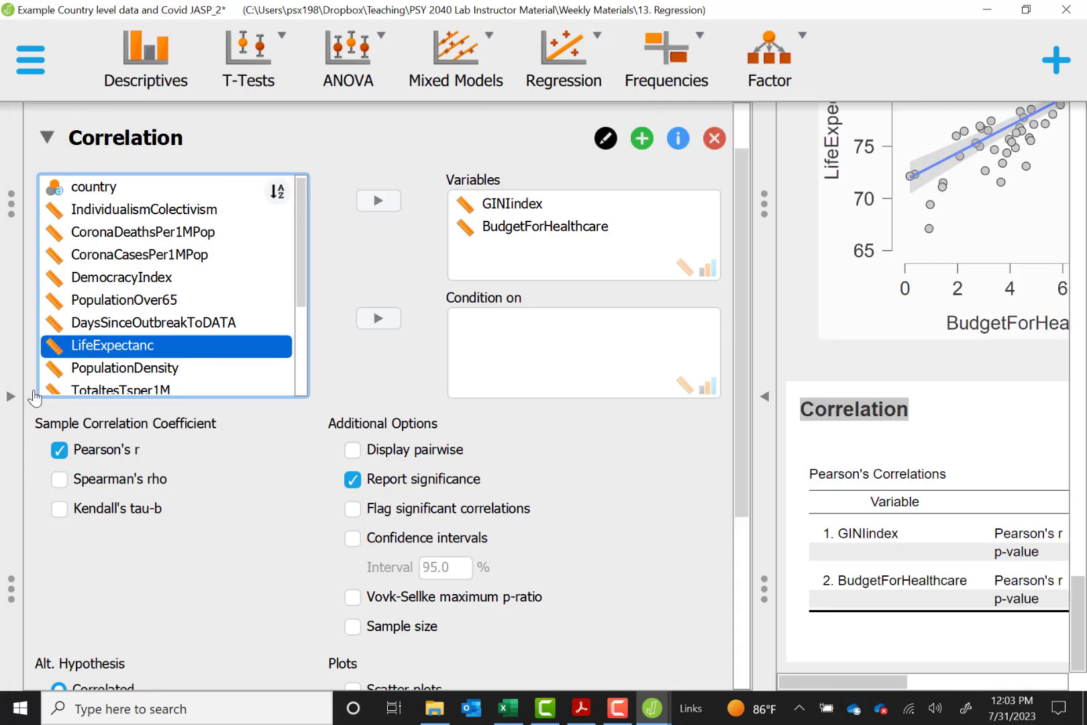
pyautogui.click(570, 71)
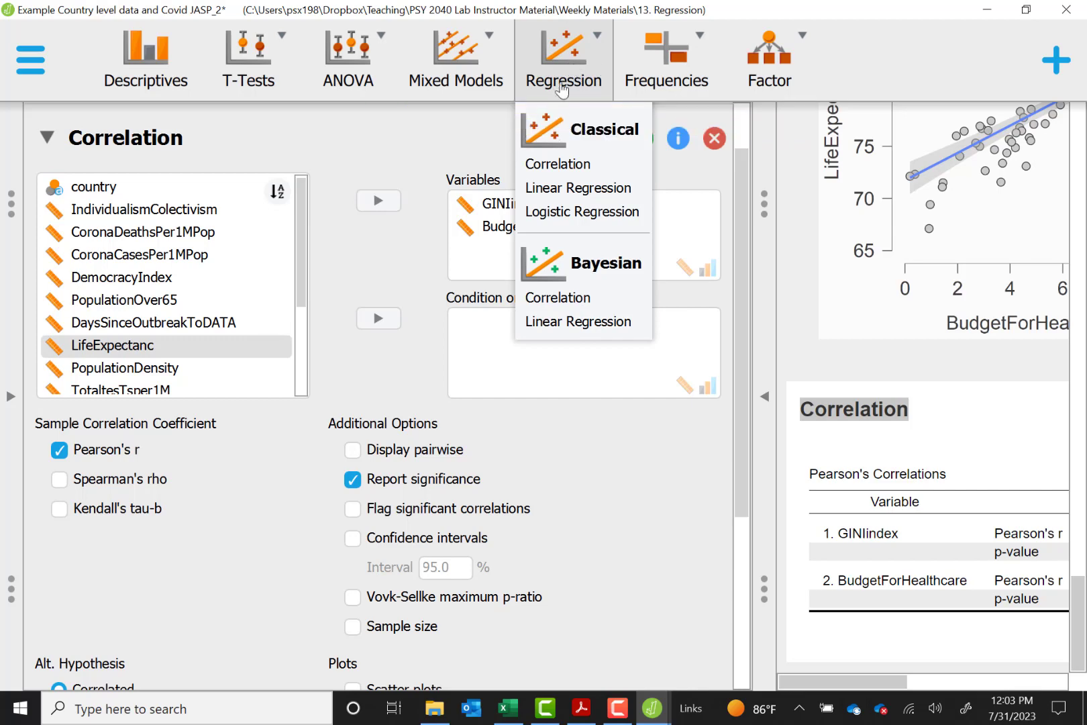
pyautogui.click(591, 191)
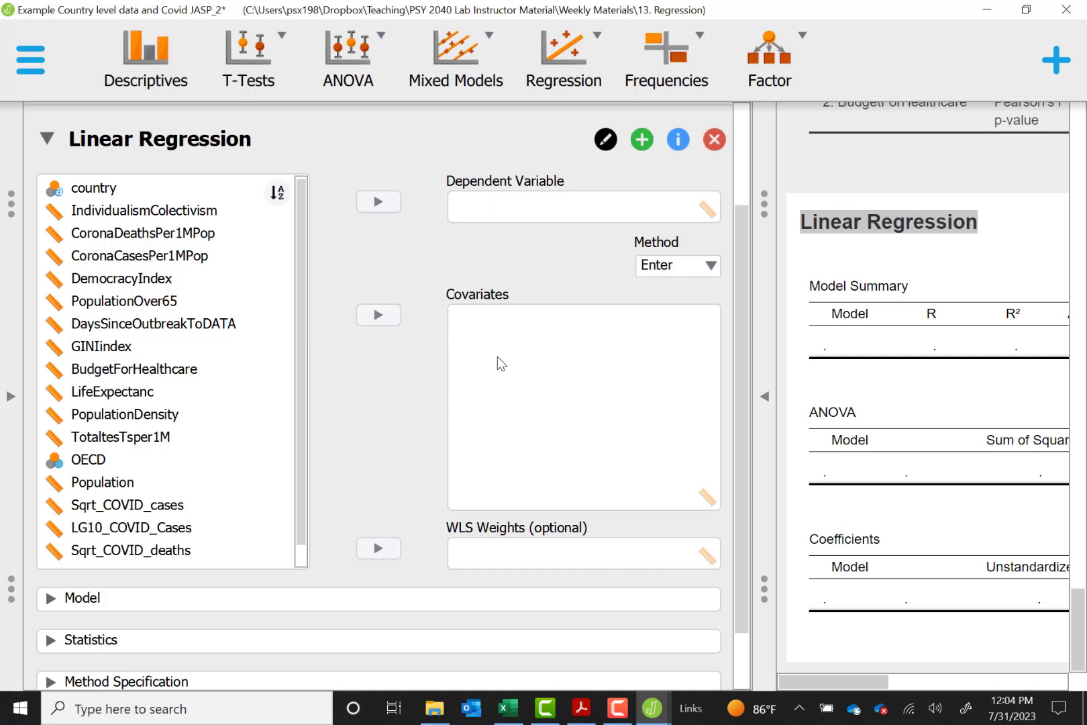
pyautogui.click(118, 391)
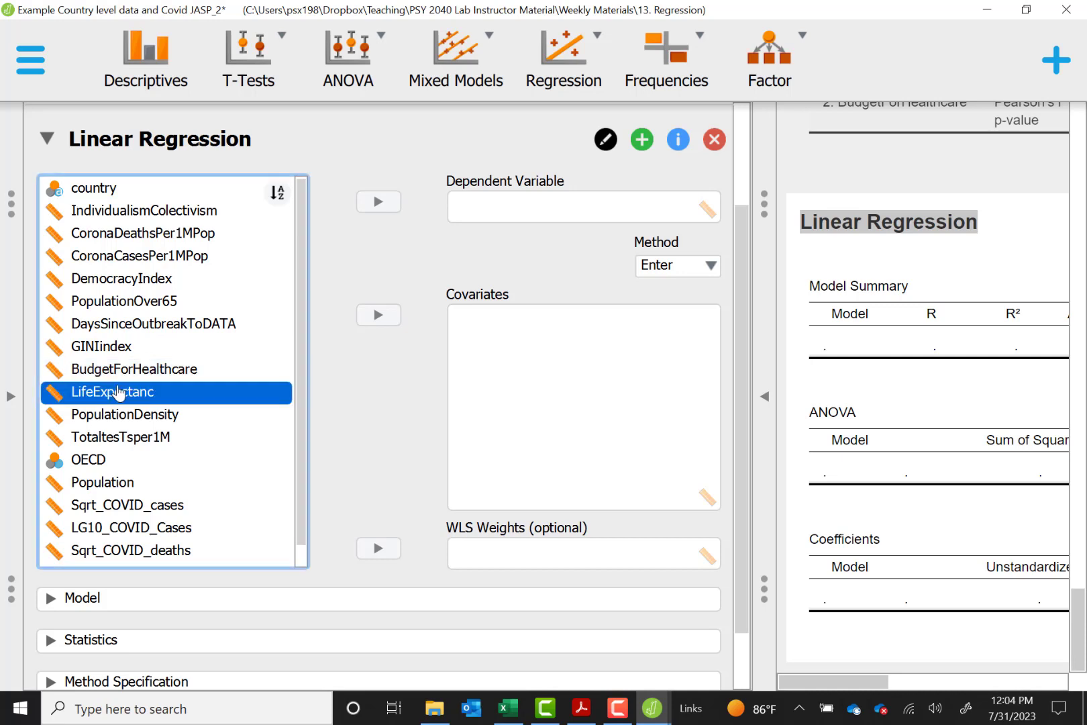
pyautogui.click(378, 201)
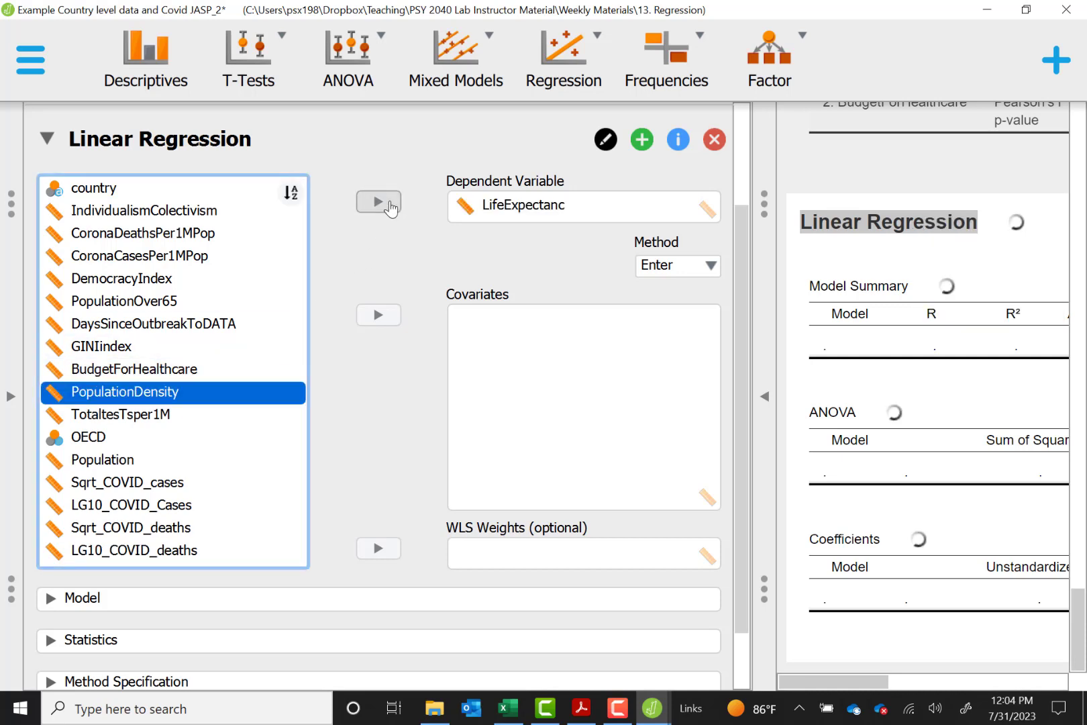
pyautogui.click(90, 348)
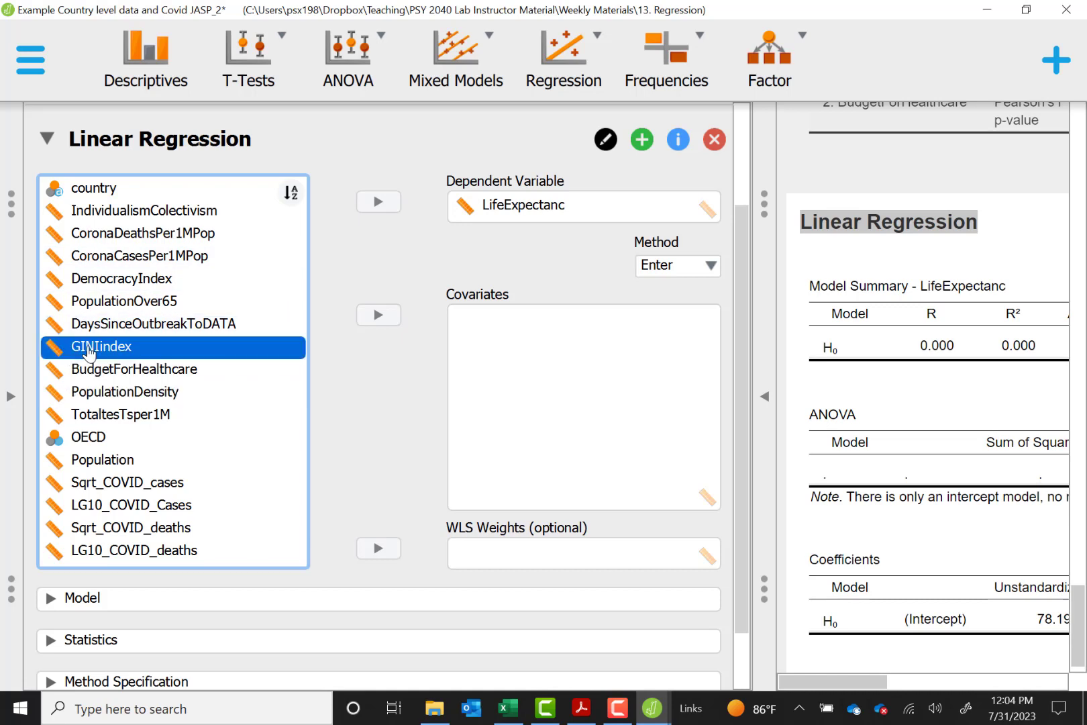
pyautogui.click(386, 319)
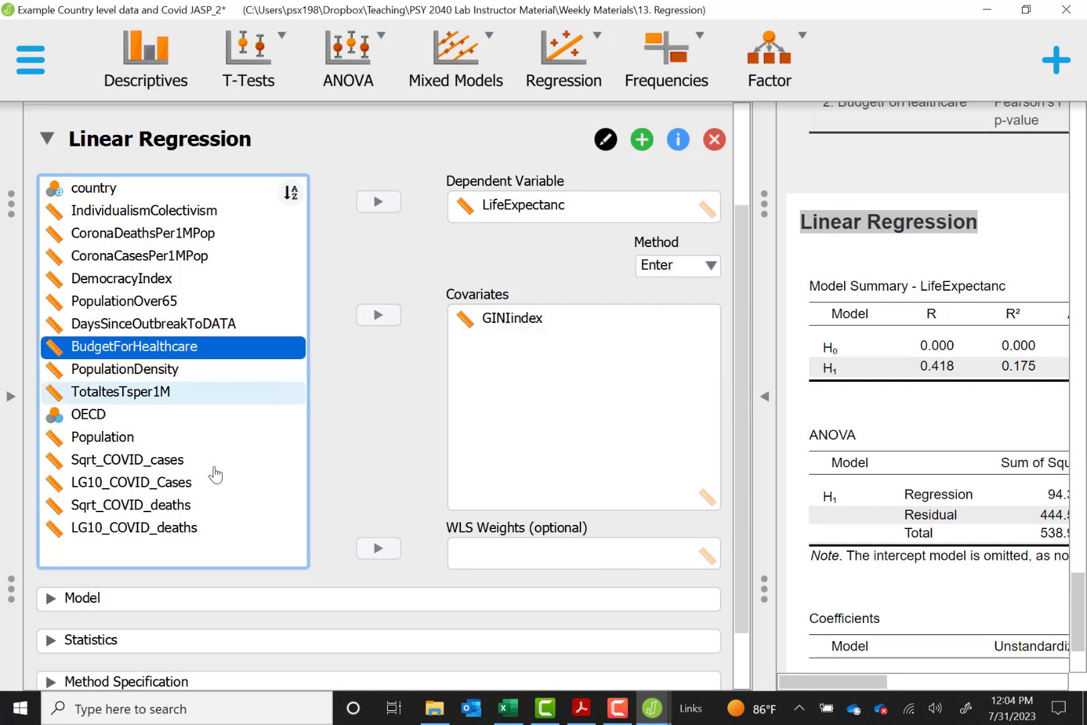
# Add 95% confidence intervals, descriptives, residual statistics and a histogram of the standardized residuals to the linear regression.
pyautogui.click(141, 643)
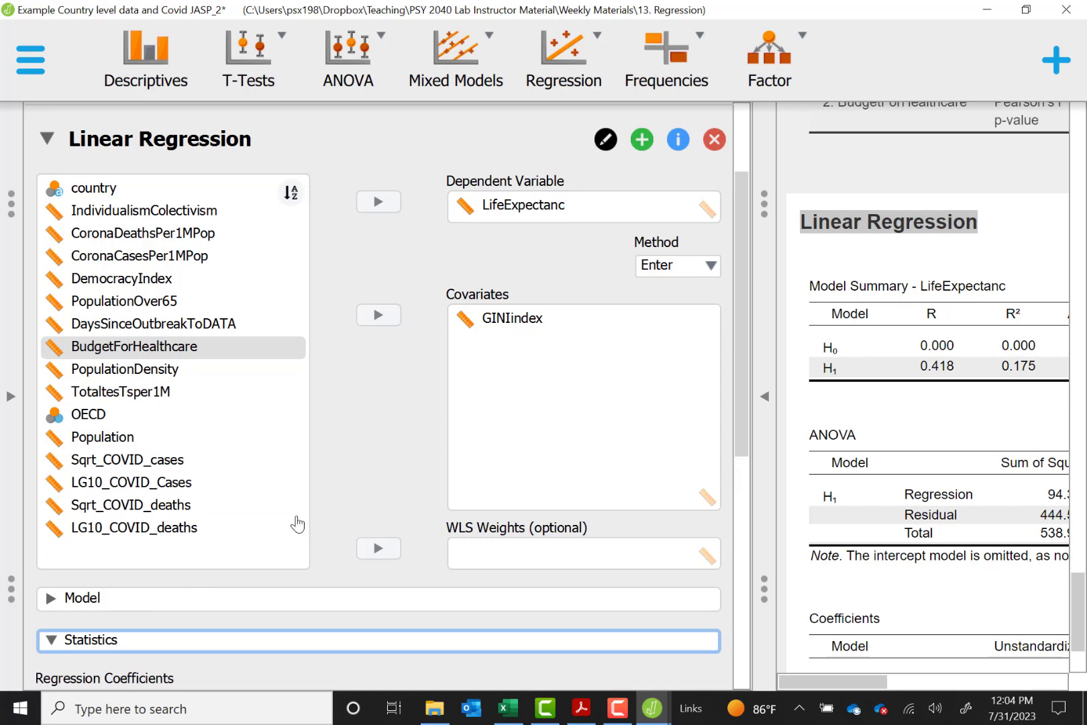
pyautogui.scroll(-5, 305, 510)
pyautogui.scroll(-2, 307, 511)
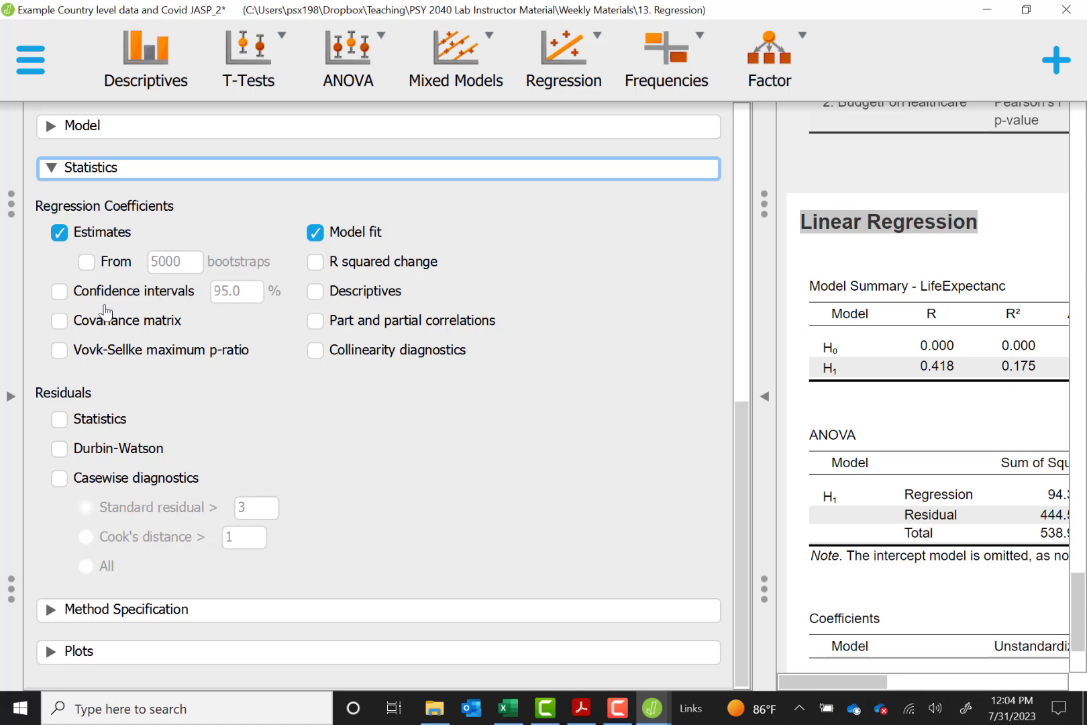
pyautogui.click(81, 298)
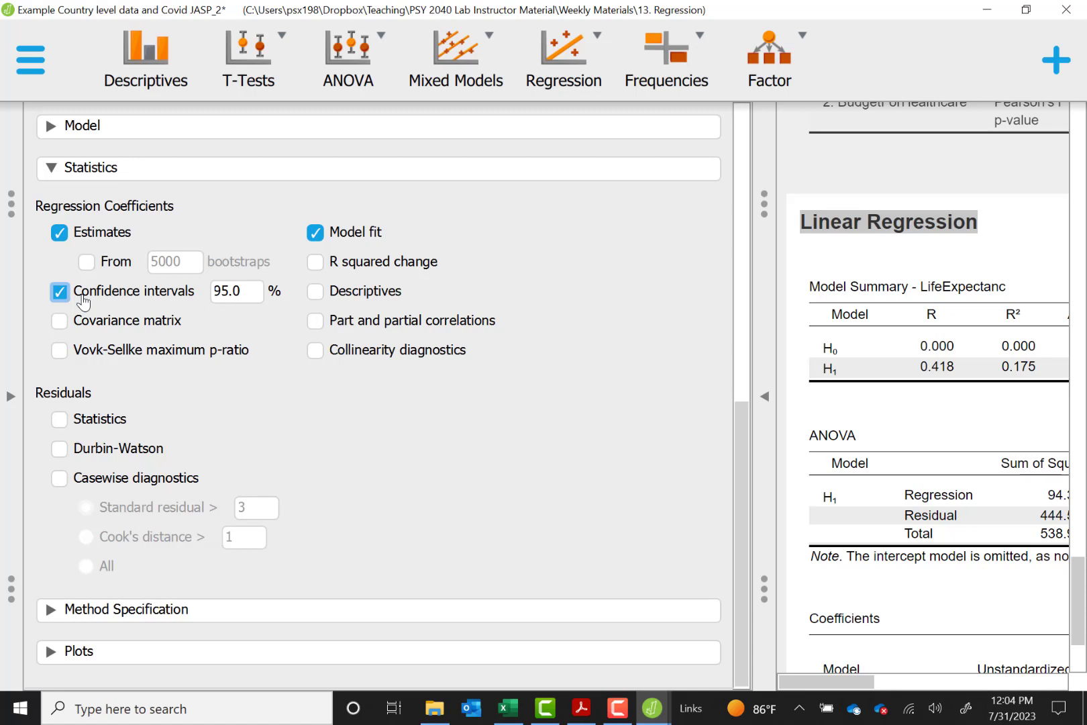
pyautogui.click(356, 300)
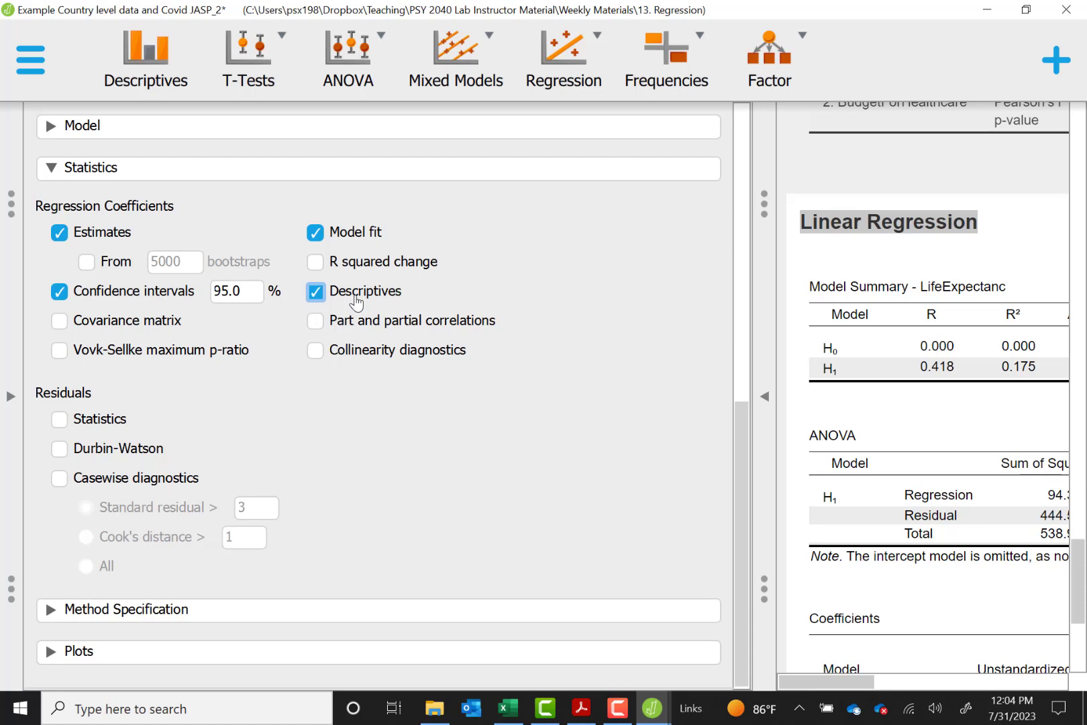
pyautogui.click(109, 423)
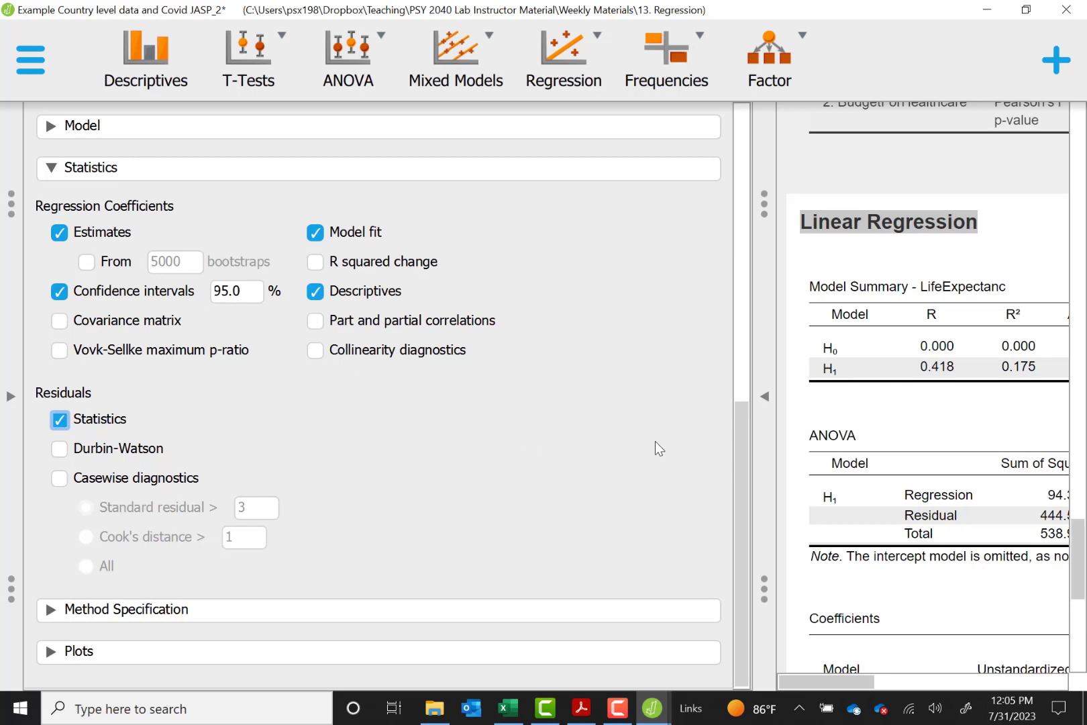
pyautogui.click(74, 660)
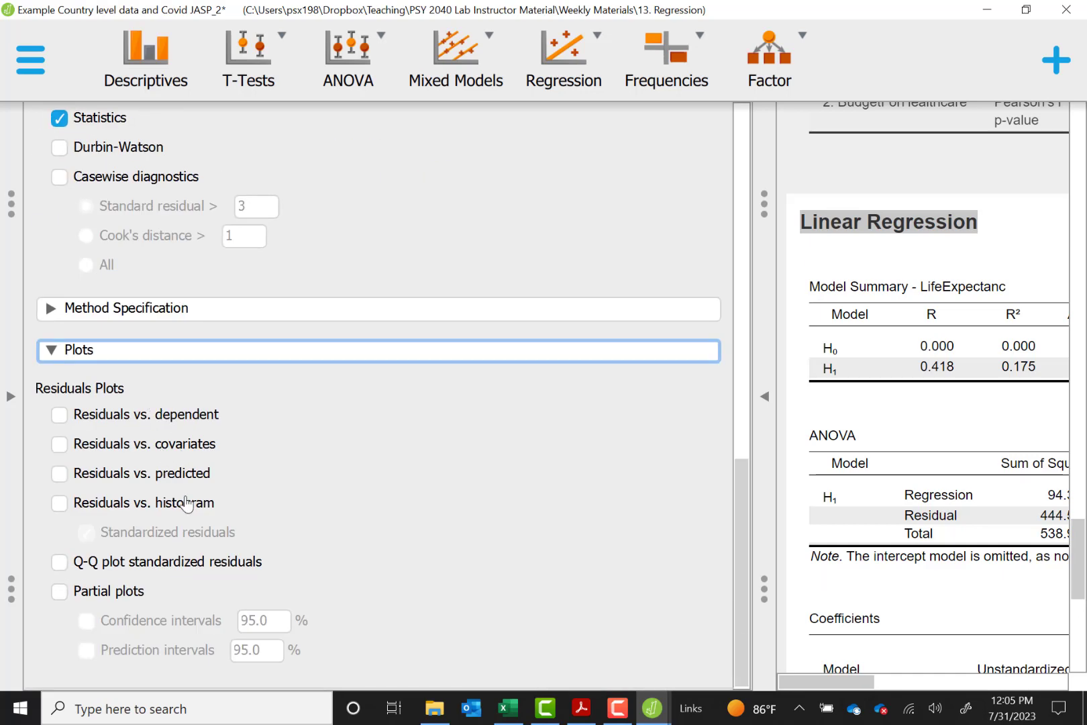
pyautogui.click(118, 513)
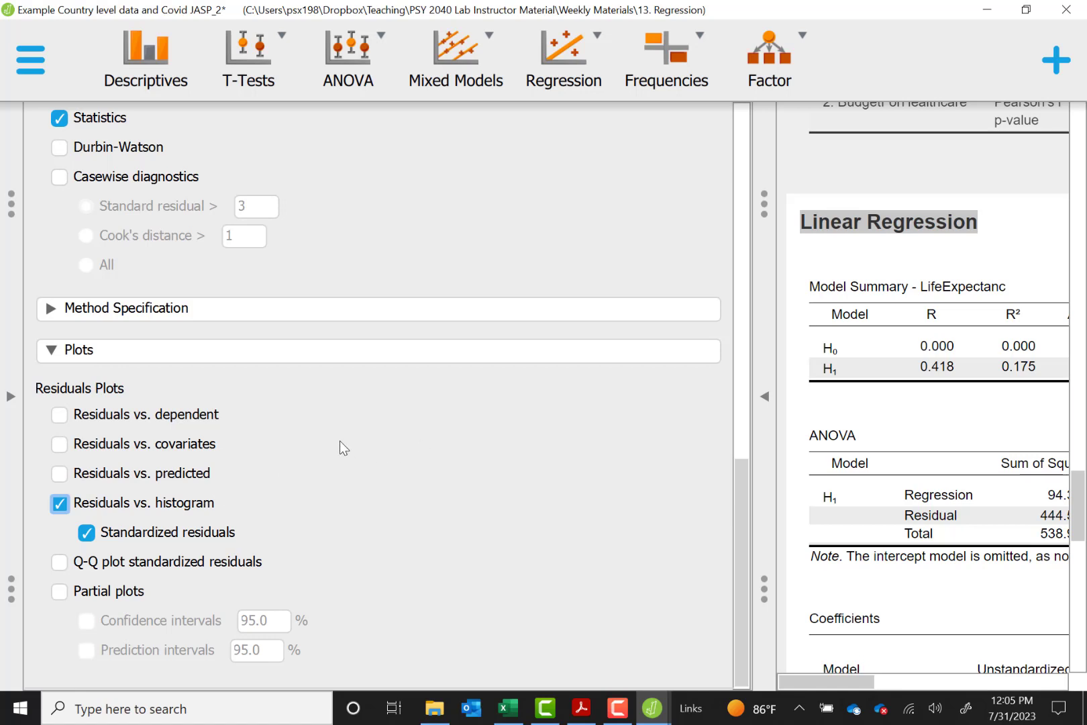
# Examine the regression's model summary, ANOVA, coefficients, descriptives, residual statistics and standardized residuals histogram in the full-width results.
pyautogui.click(770, 395)
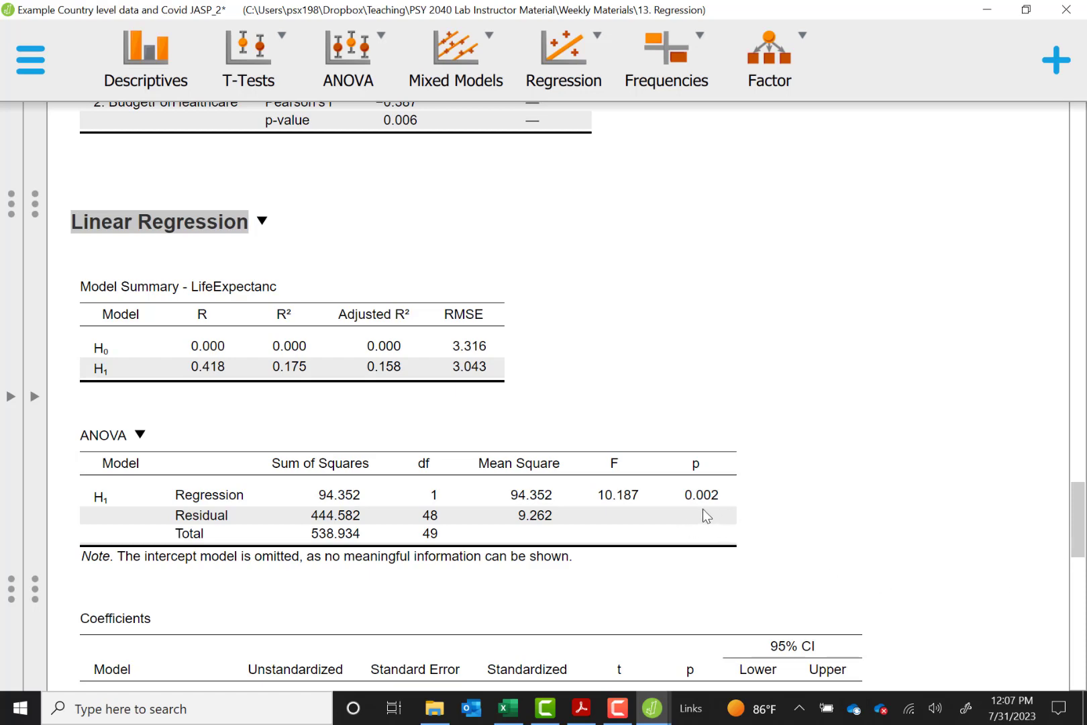
pyautogui.scroll(-3, 704, 515)
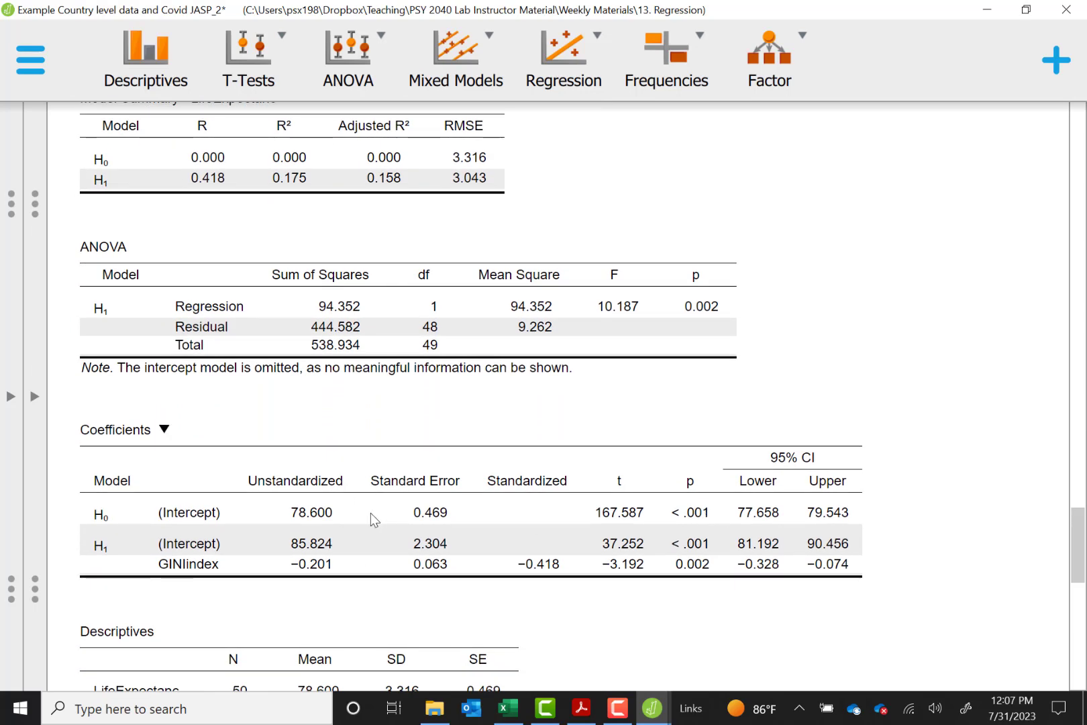
pyautogui.scroll(-3, 370, 513)
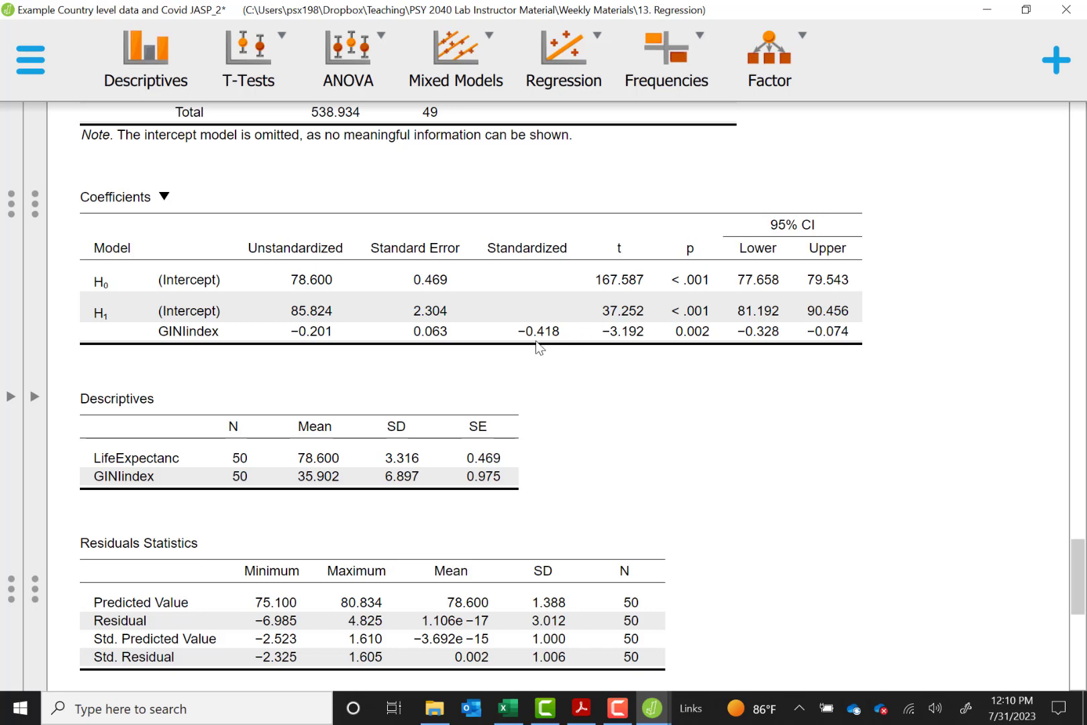
pyautogui.scroll(5, 543, 349)
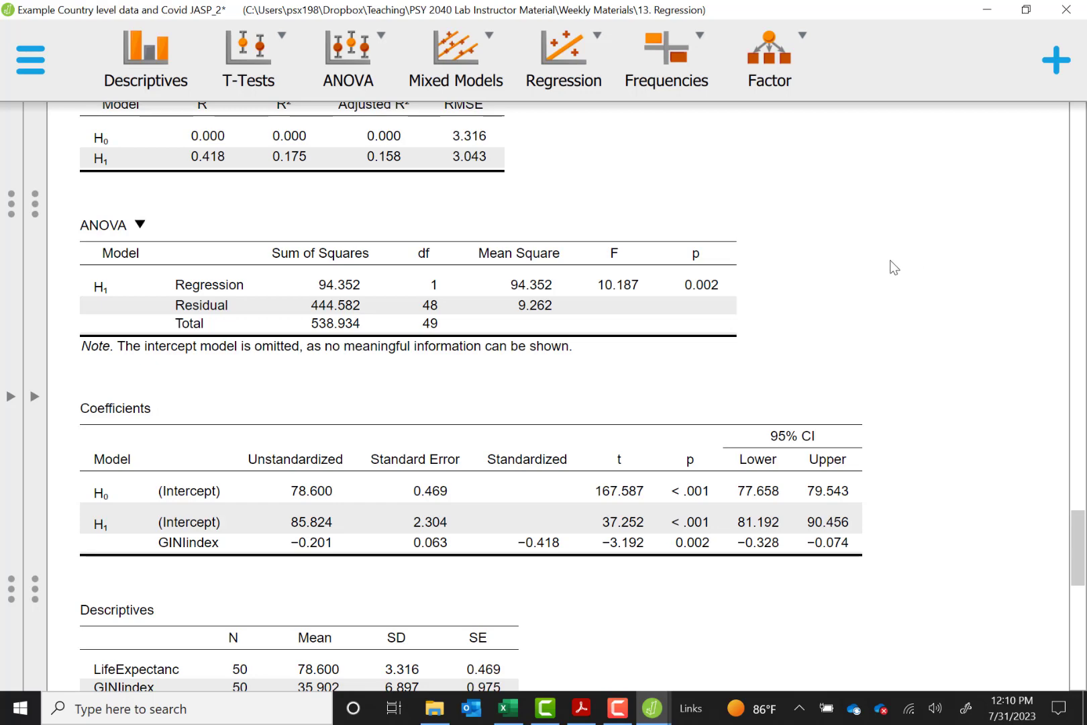
pyautogui.scroll(-2, 400, 375)
pyautogui.scroll(-8, 399, 376)
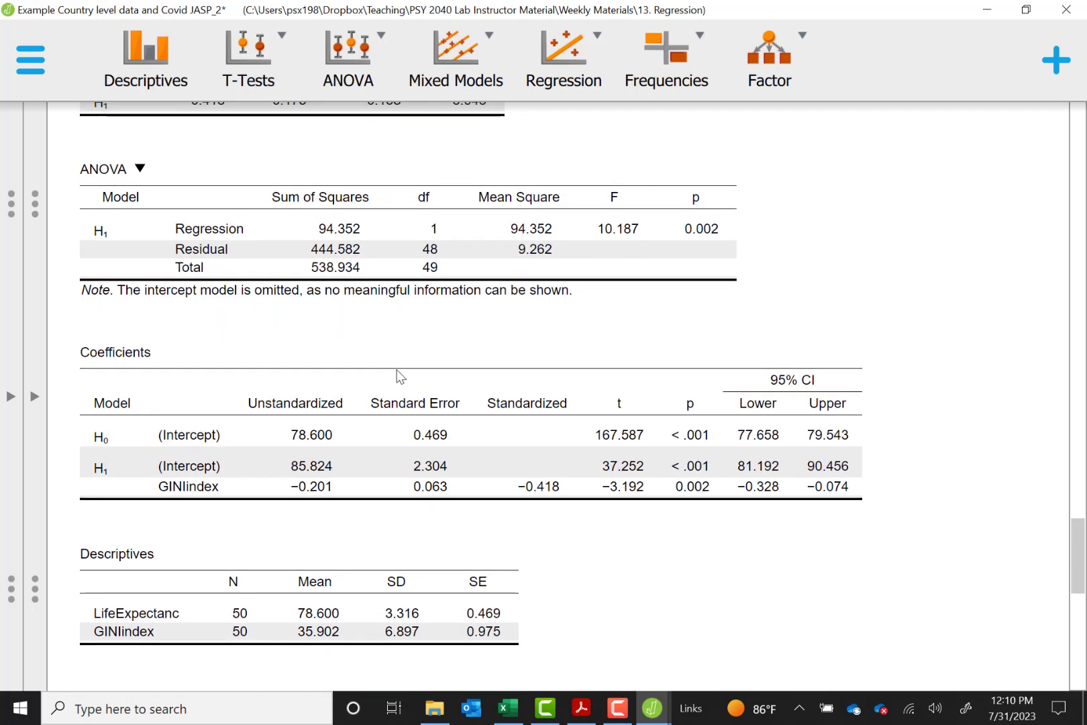
pyautogui.scroll(-4, 399, 375)
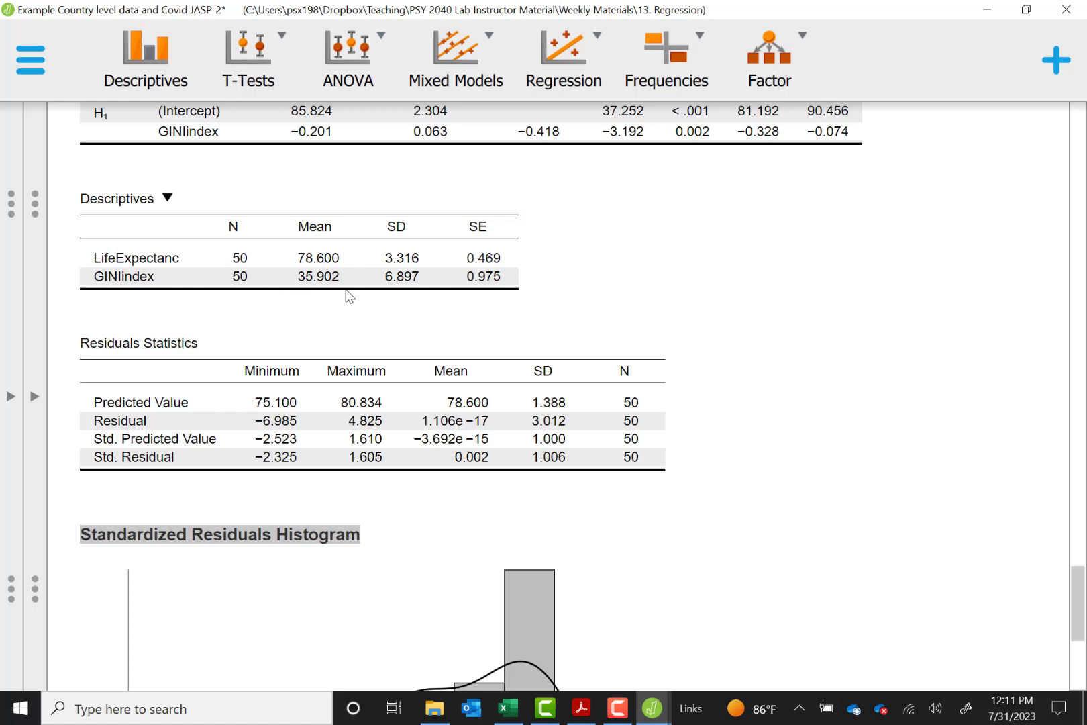
pyautogui.scroll(-2, 347, 295)
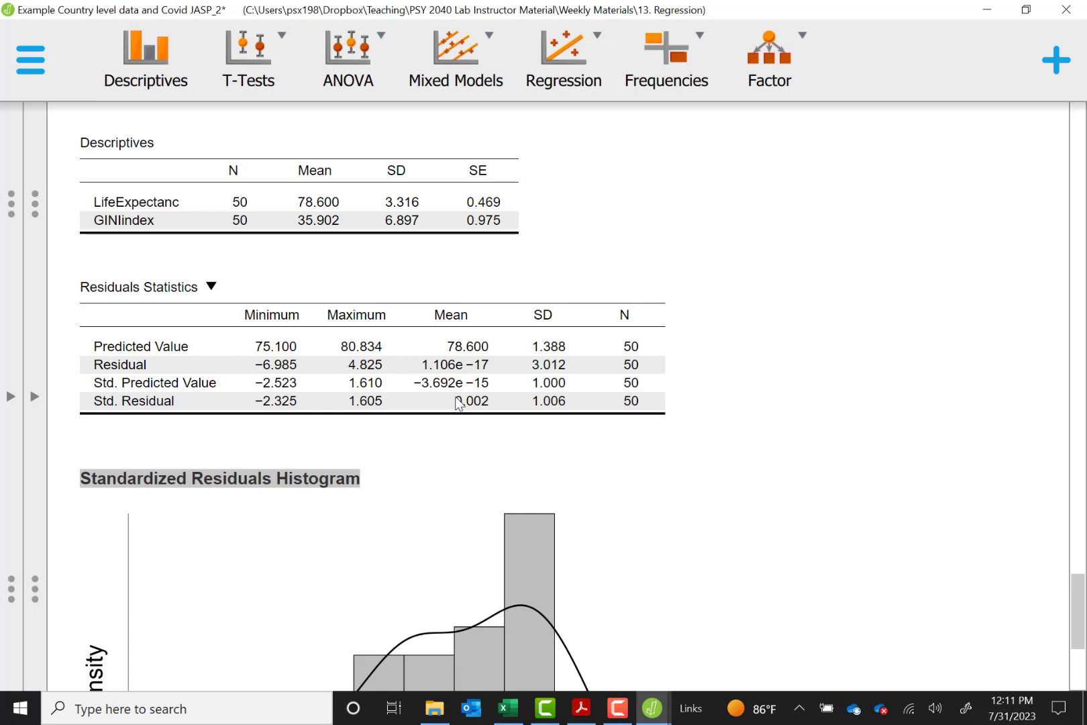
pyautogui.scroll(-3, 459, 403)
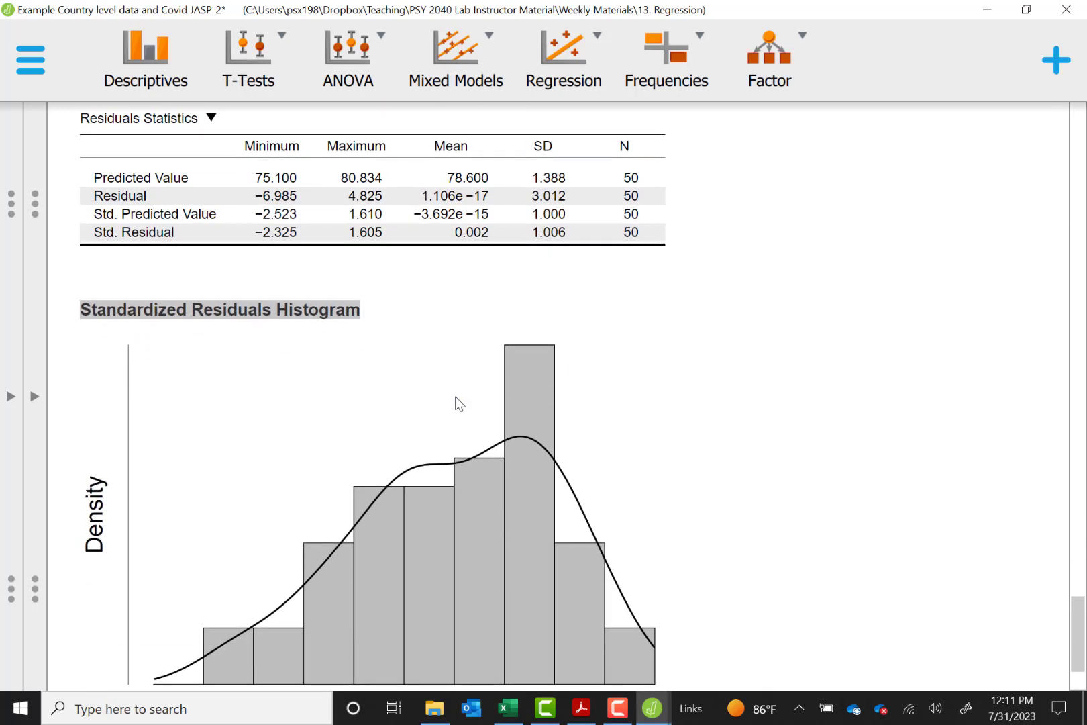
pyautogui.scroll(-2, 459, 403)
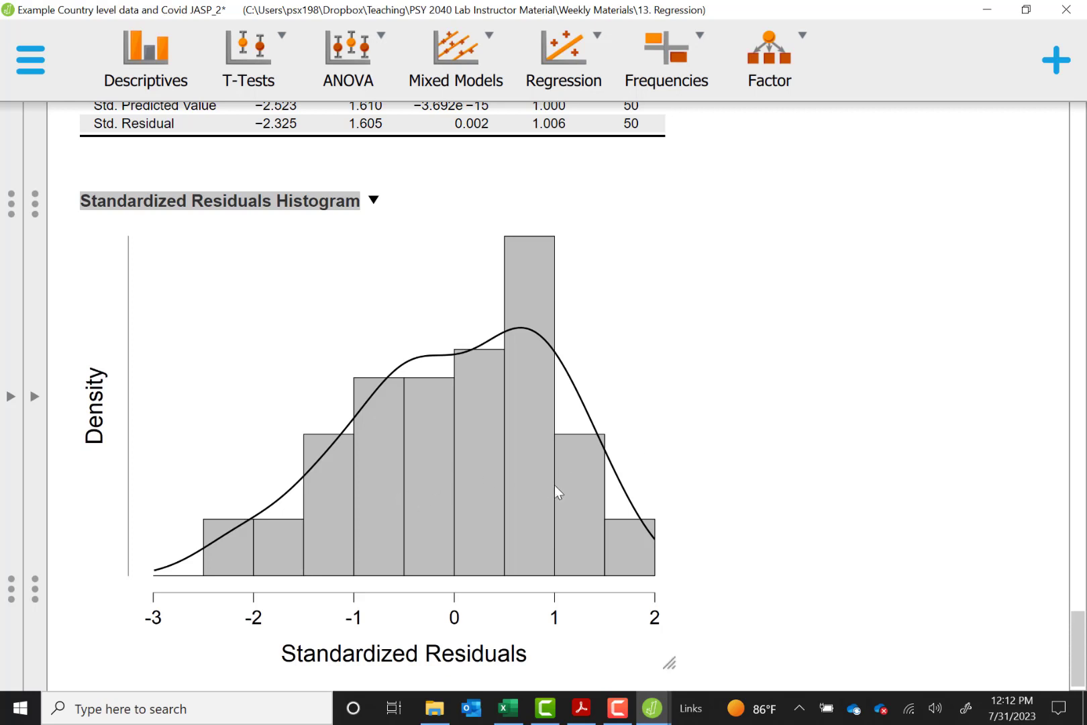
pyautogui.scroll(-1, 641, 470)
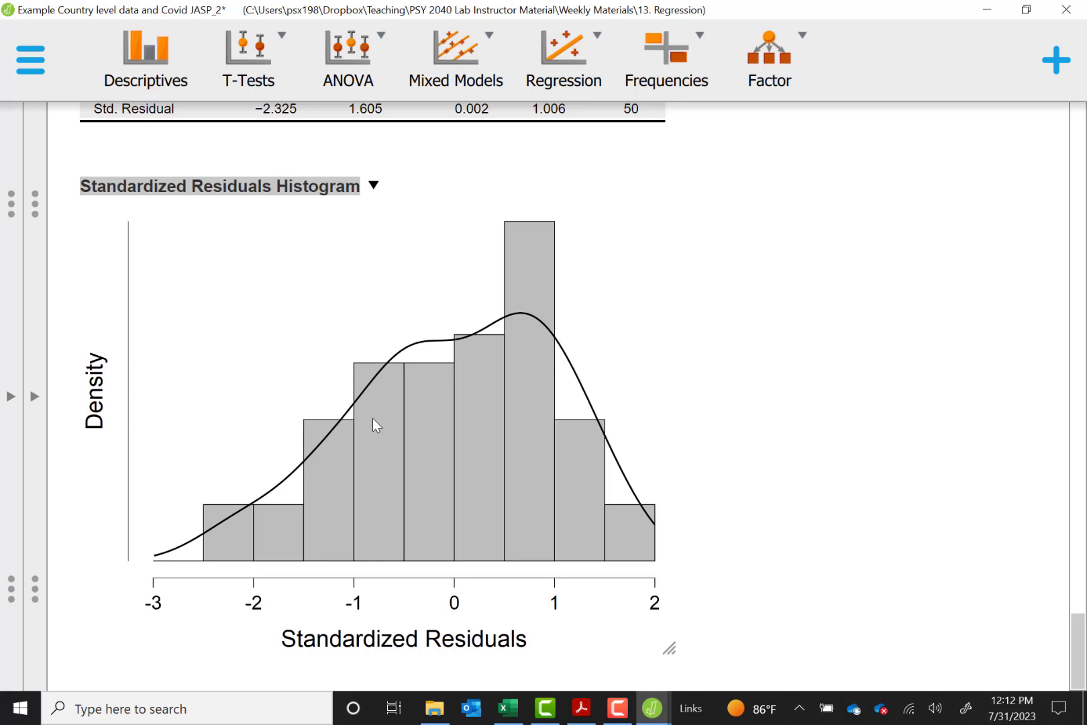
# Add BudgetForHealthcare as a second covariate in the linear regression and include collinearity diagnostics.
pyautogui.click(34, 396)
pyautogui.scroll(10, 330, 342)
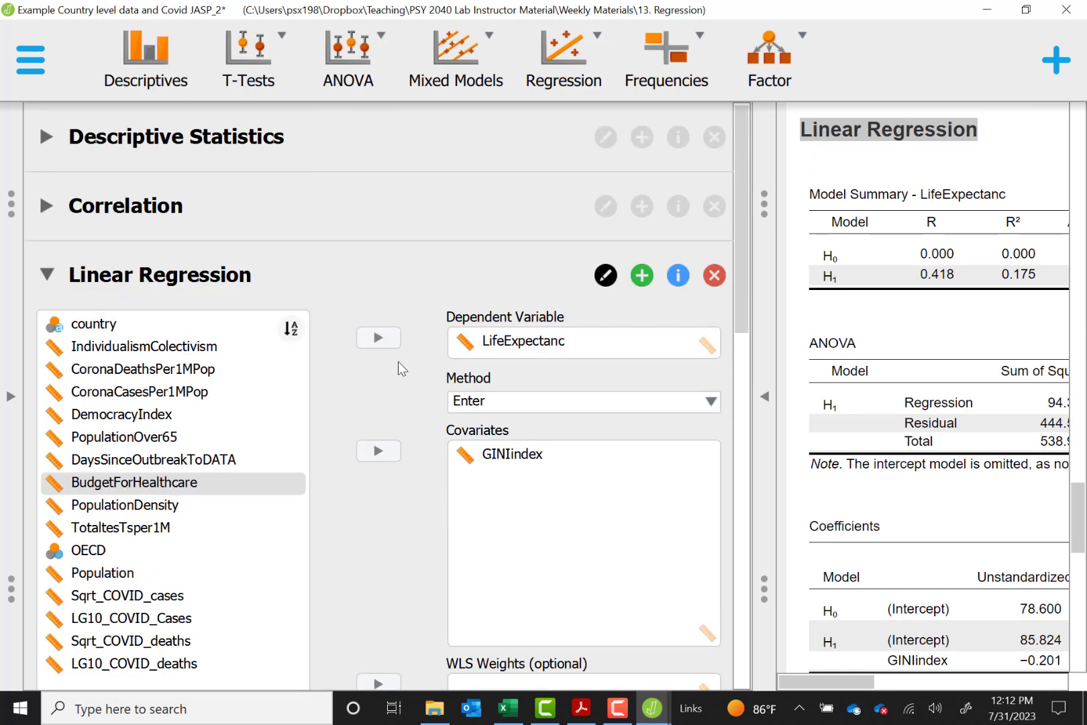
pyautogui.click(372, 454)
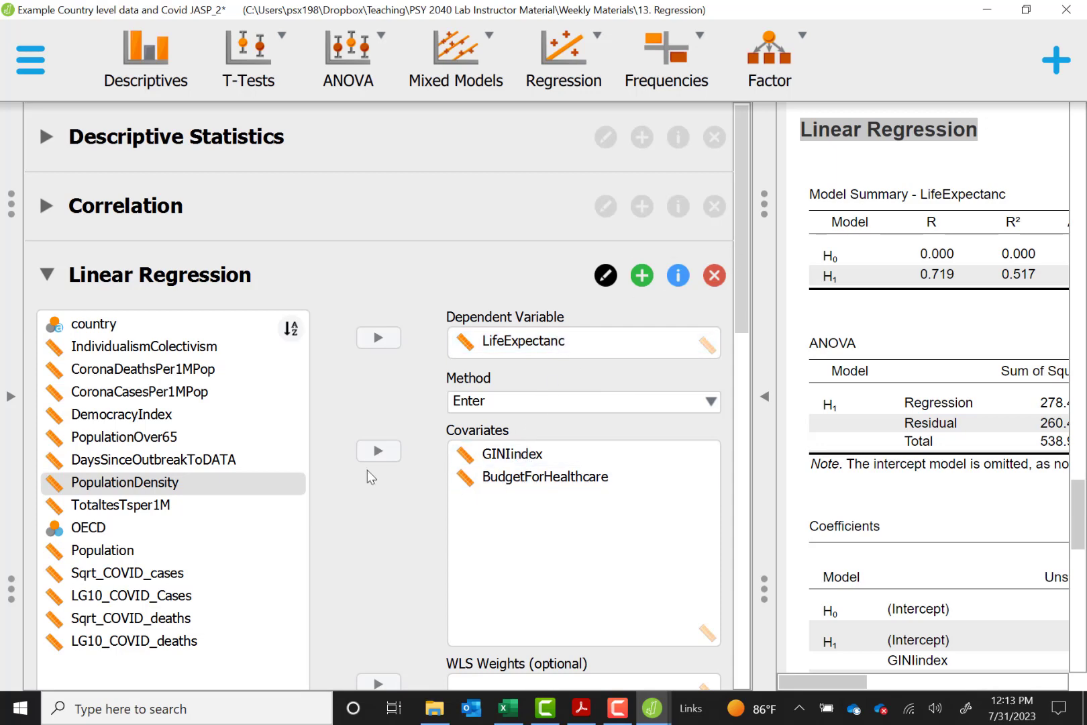
pyautogui.scroll(-8, 367, 470)
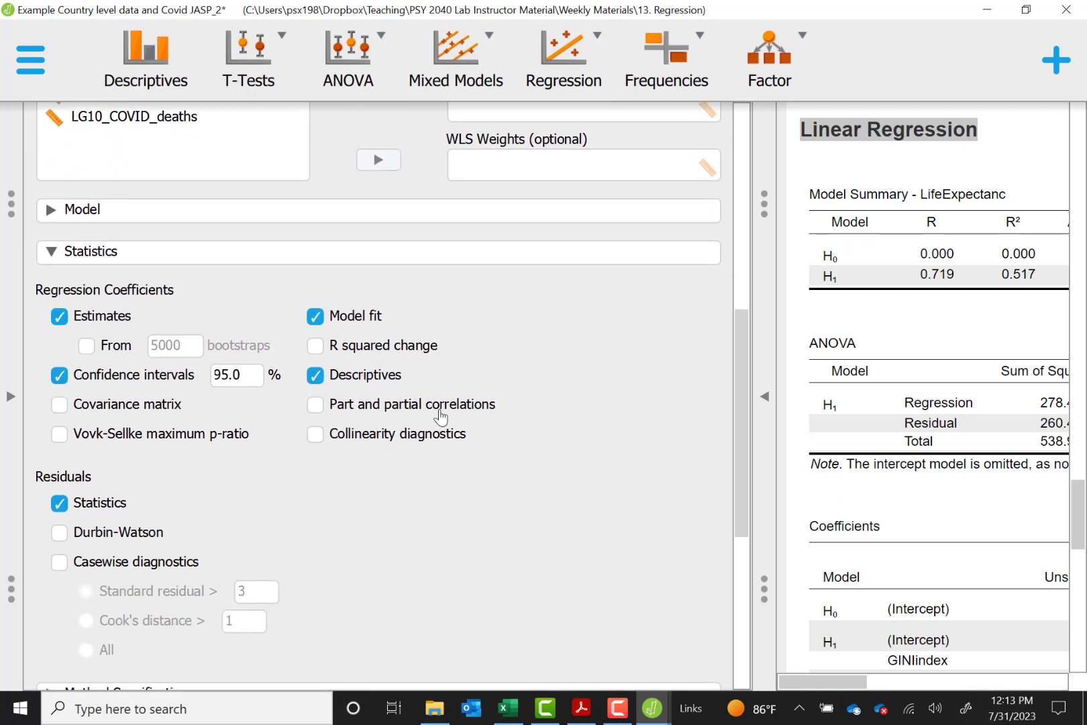
pyautogui.click(353, 439)
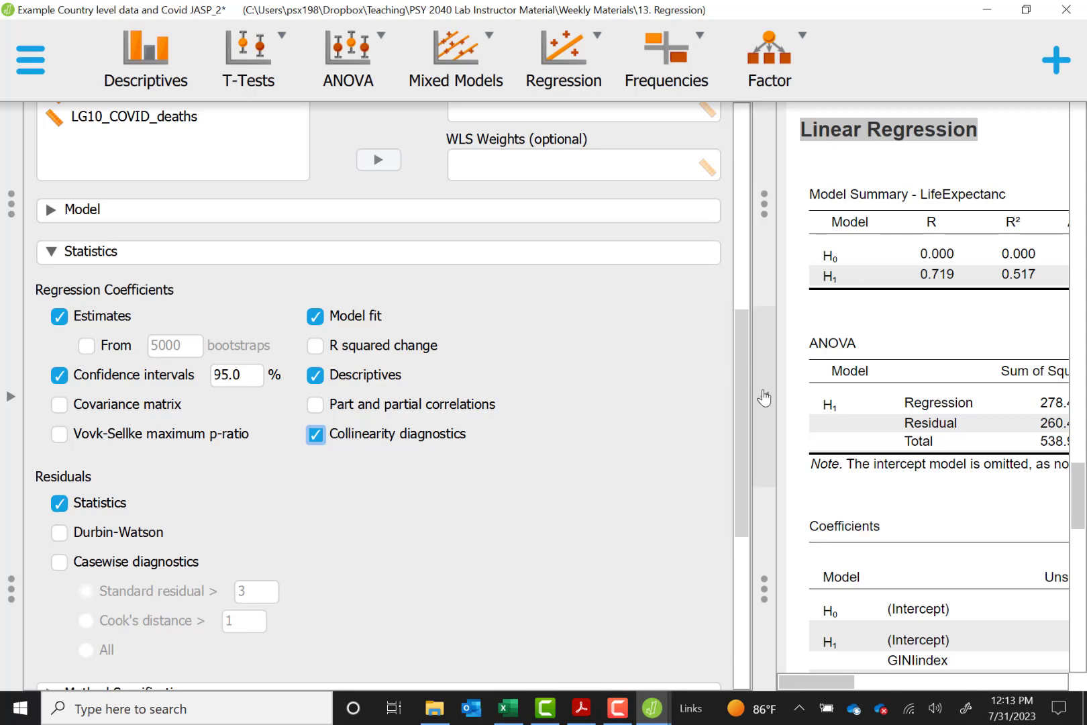
# Examine the two-predictor regression's model summary, ANOVA, coefficients with tolerance and VIF, descriptives, collinearity diagnostics, residual statistics and standardized residuals histogram in the full-width results.
pyautogui.click(764, 398)
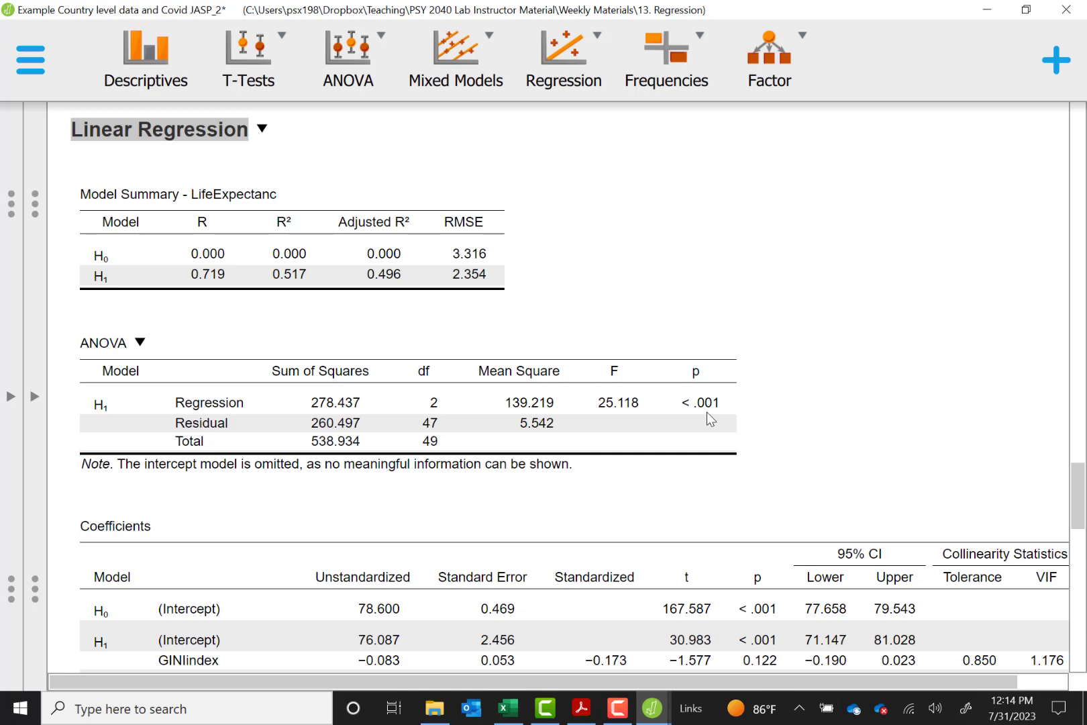
pyautogui.scroll(-2, 801, 438)
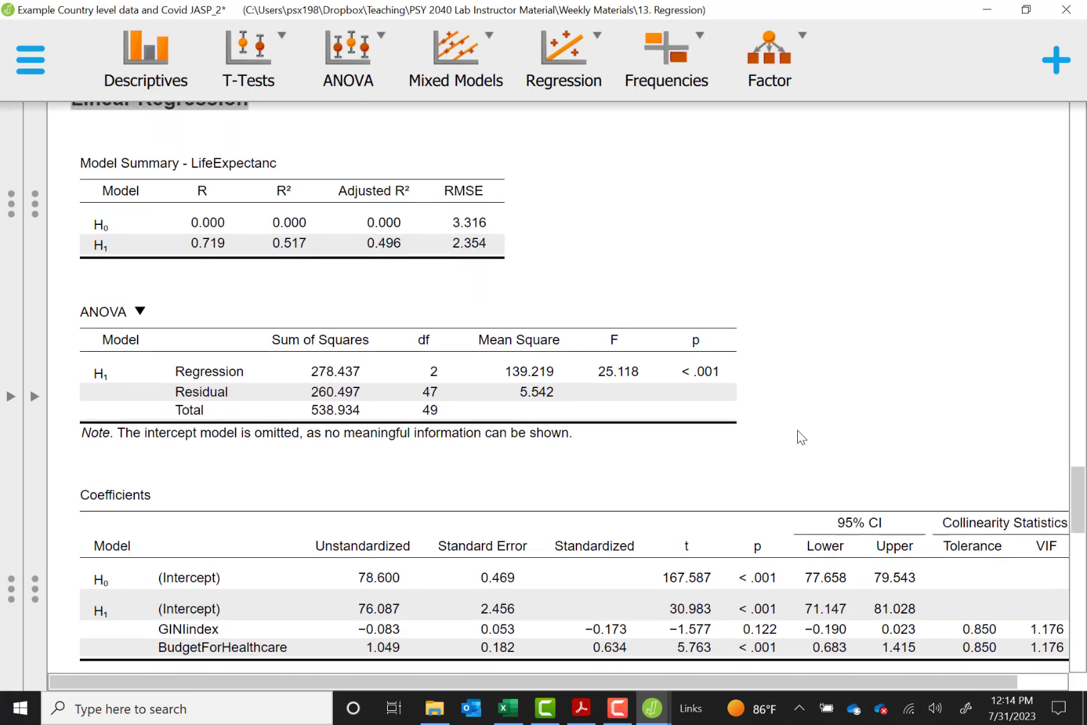
pyautogui.scroll(-2, 801, 437)
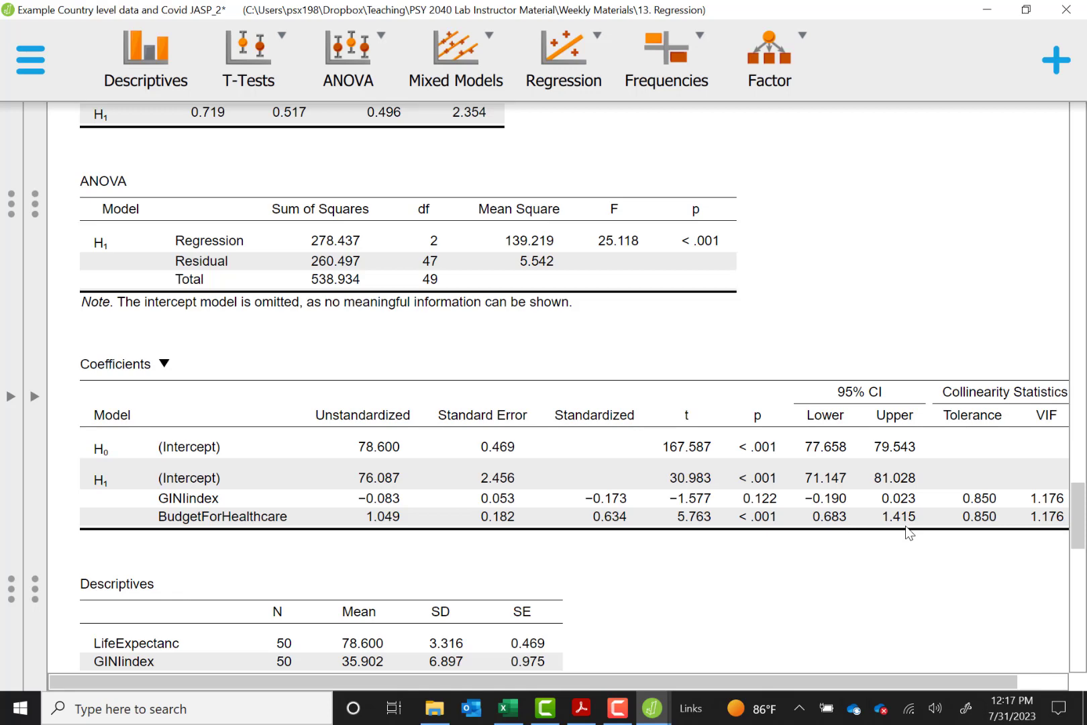
pyautogui.moveTo(862, 684); pyautogui.dragTo(927, 668)
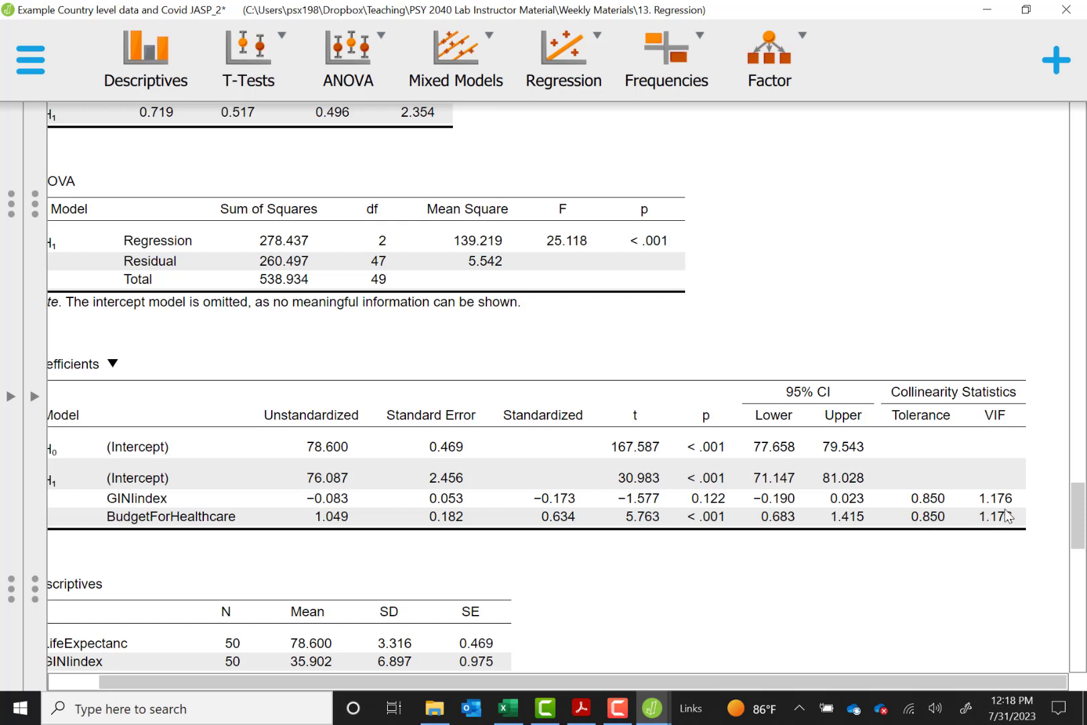
pyautogui.hscroll(-2, 638, 534)
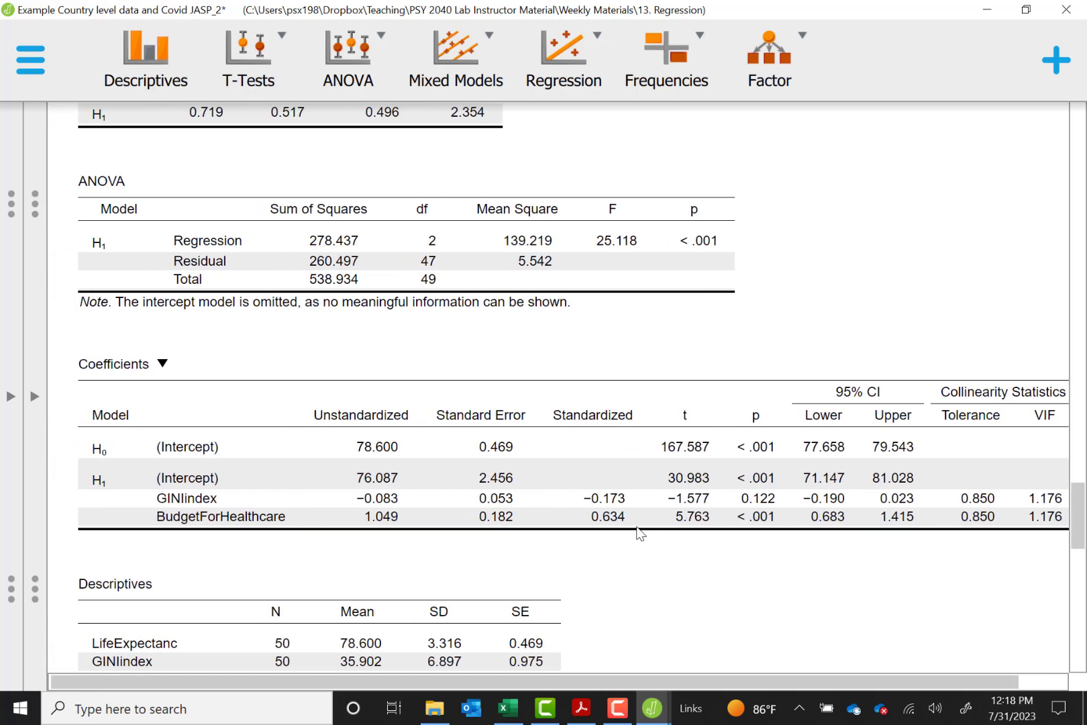
pyautogui.scroll(-5, 589, 420)
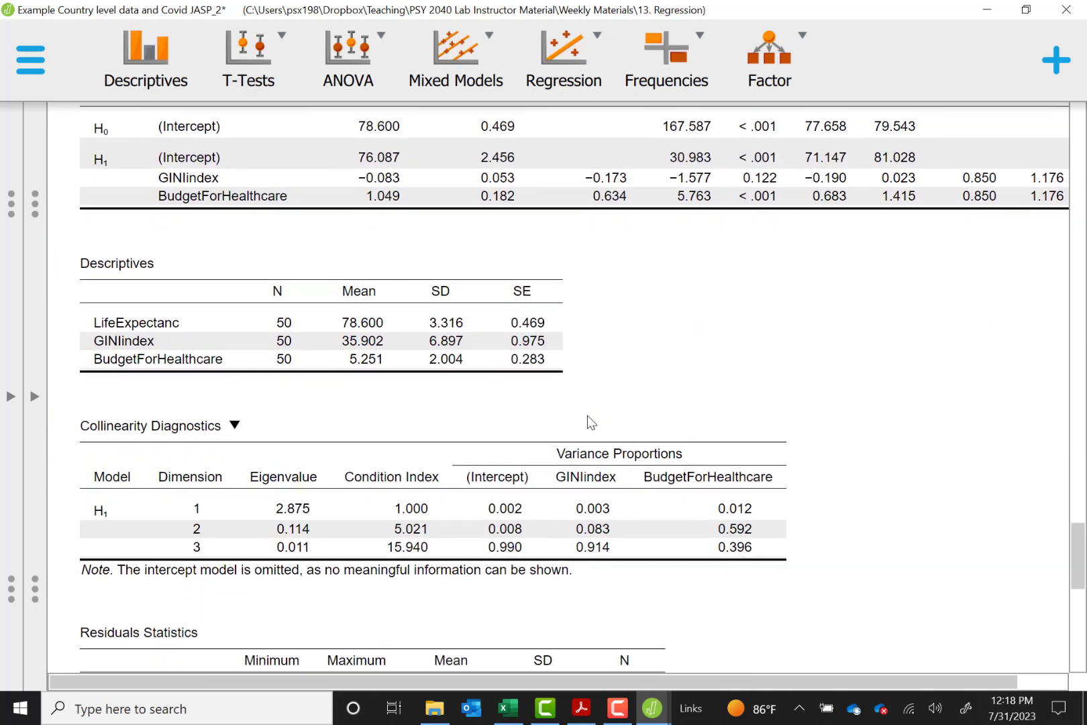
pyautogui.scroll(-4, 587, 416)
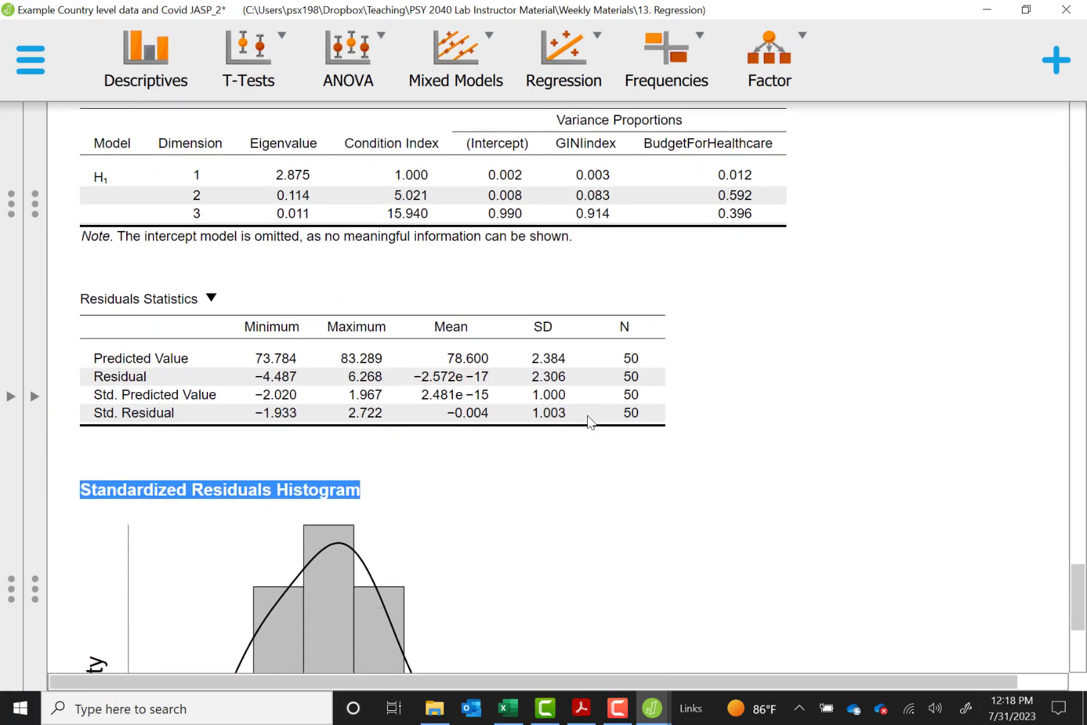
pyautogui.scroll(-2, 591, 422)
pyautogui.scroll(-2, 591, 422)
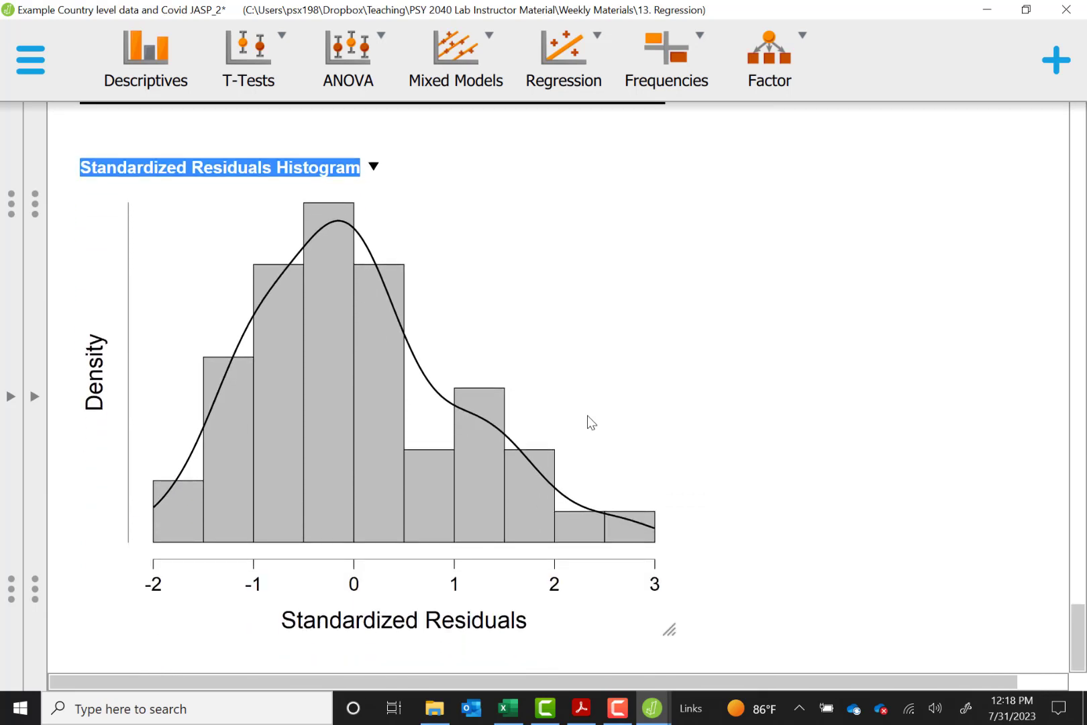